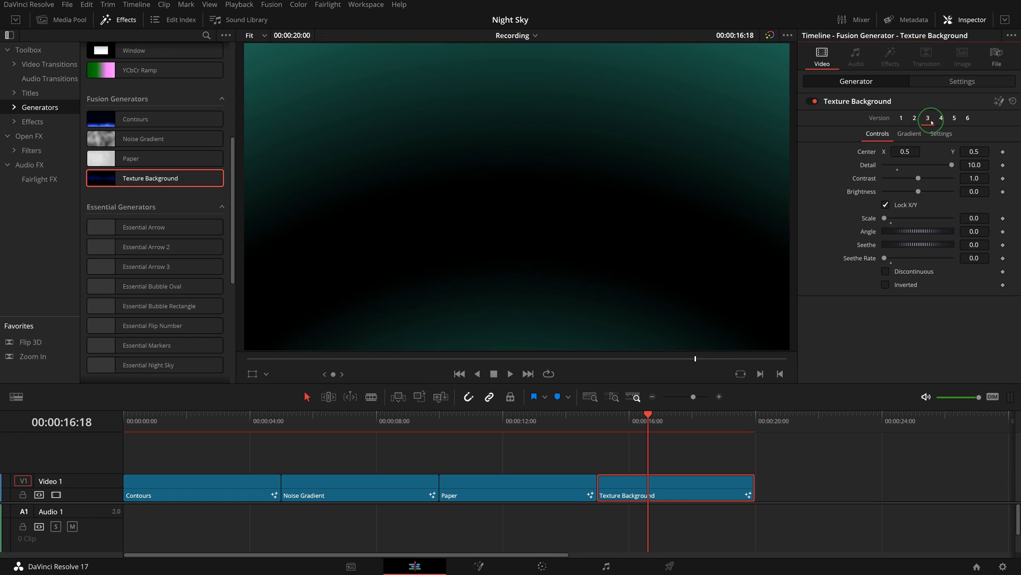
Step: Preview versions 4 and 5 of the Texture Background generator and leave it on version 6
left_click(941, 118)
left_click(953, 118)
left_click(968, 118)
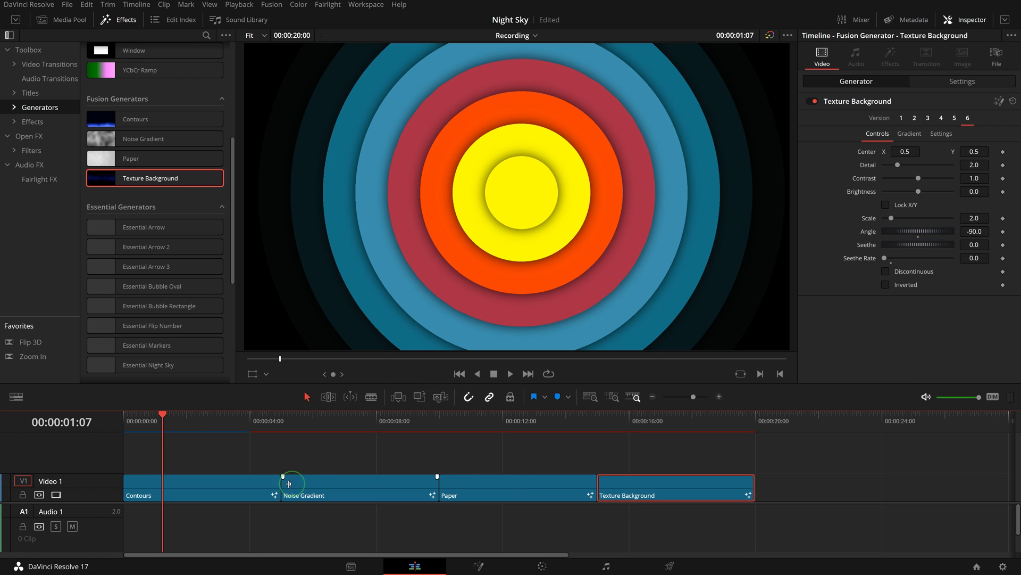
Step: Open the Contours clip's composition in Fusion, expand the Contours group and move MediaOut1 clear of it
left_click(480, 565)
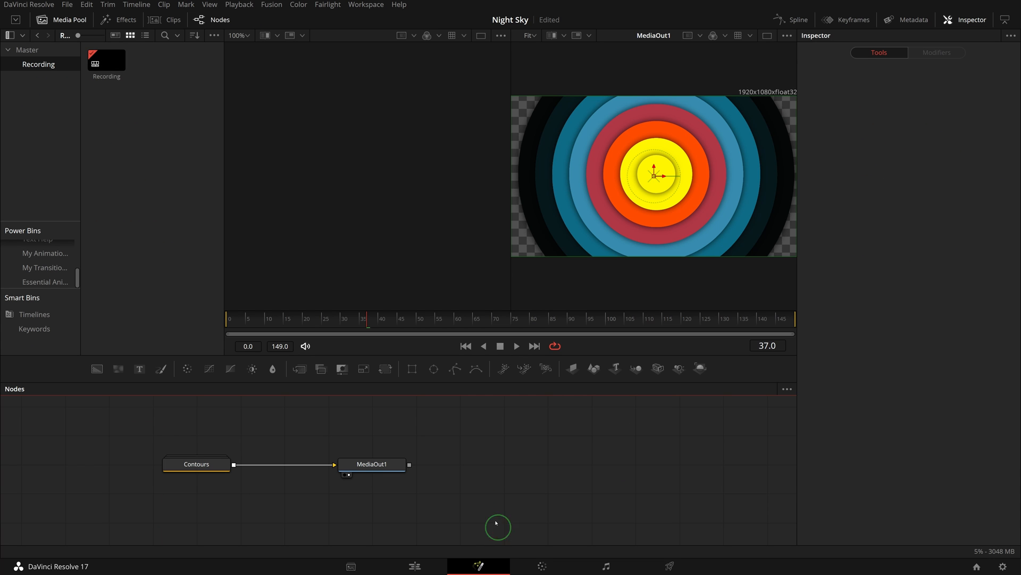
double_click(205, 463)
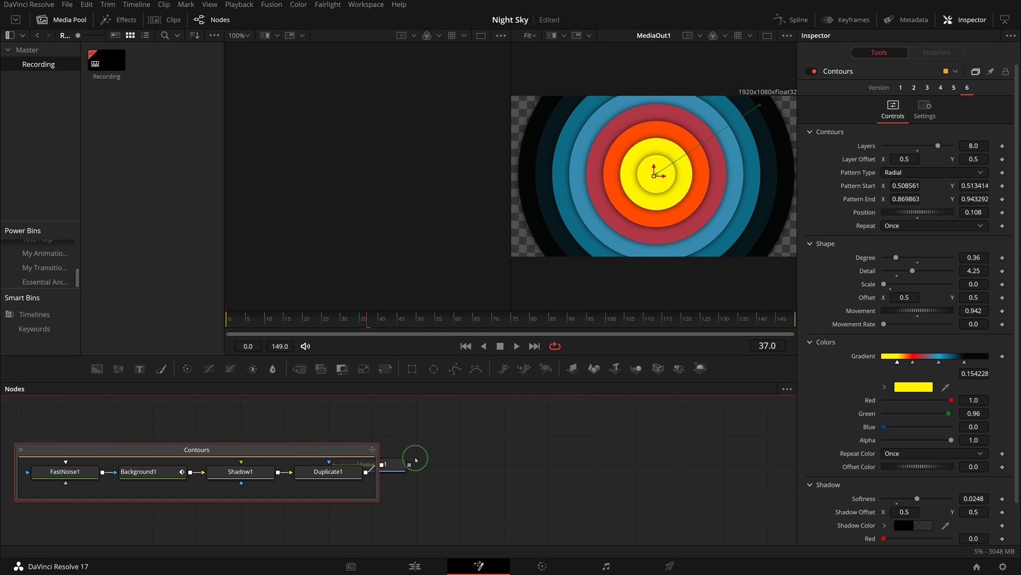
left_click_drag(410, 464, 591, 464)
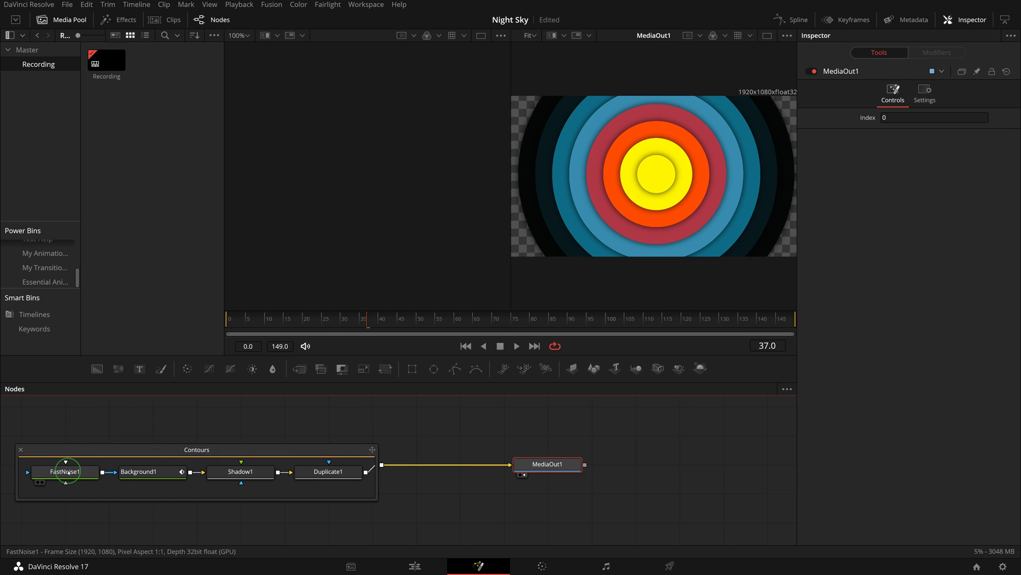
left_click(447, 499)
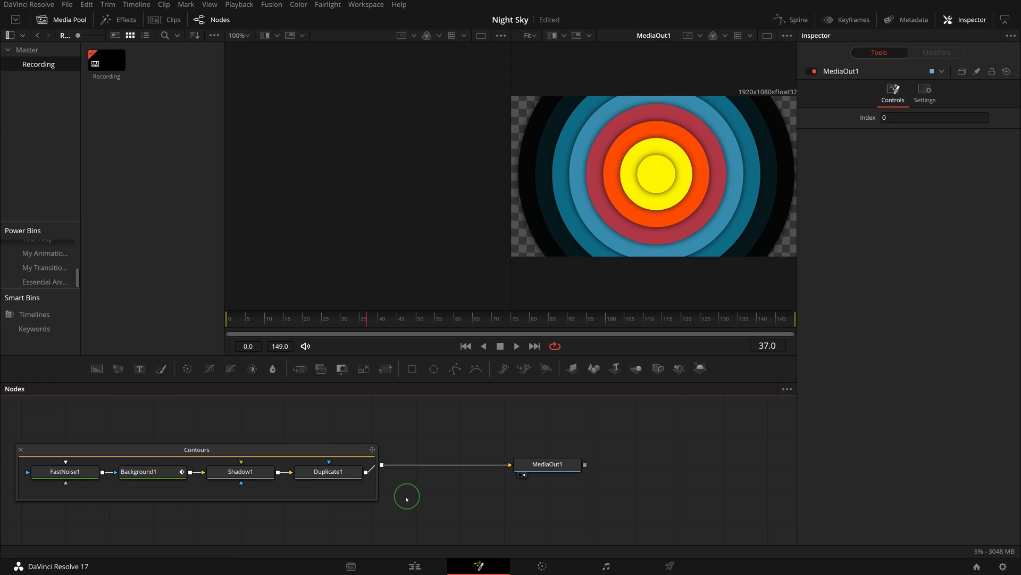
Step: Show the timeline's clip strip and inspect the compositions of the Noise Gradient and Paper clips
left_click(161, 20)
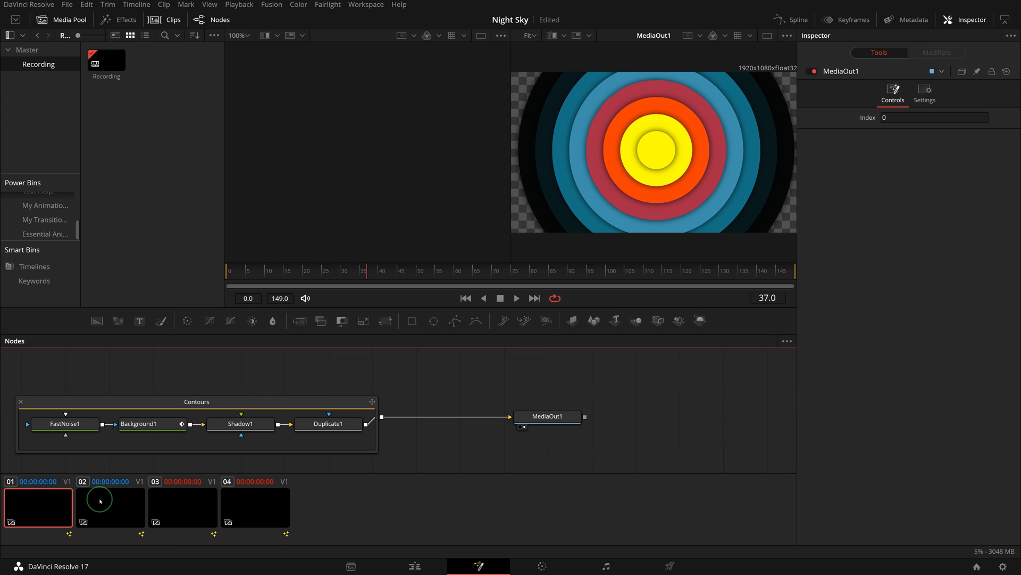
left_click(100, 500)
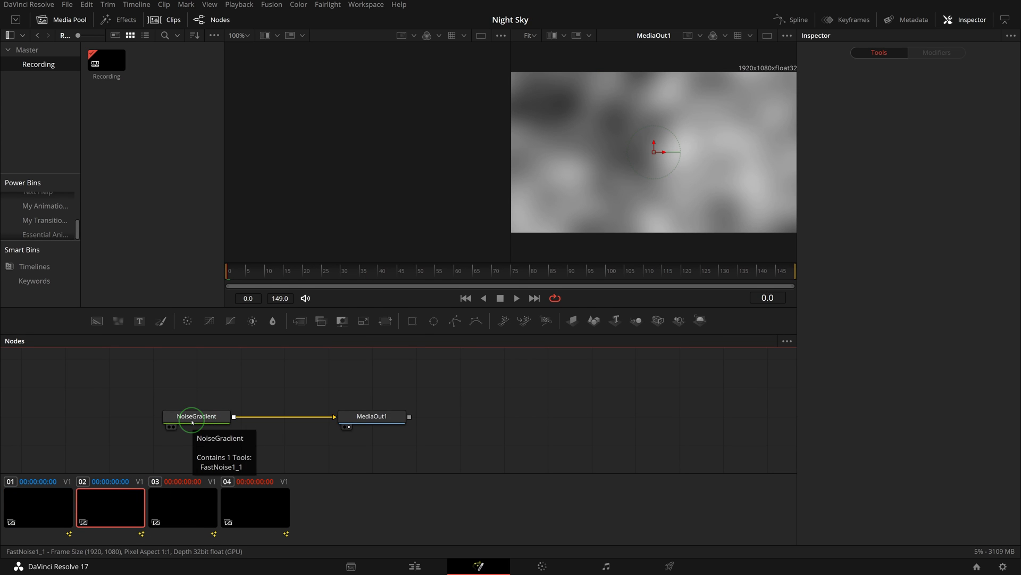
left_click(173, 506)
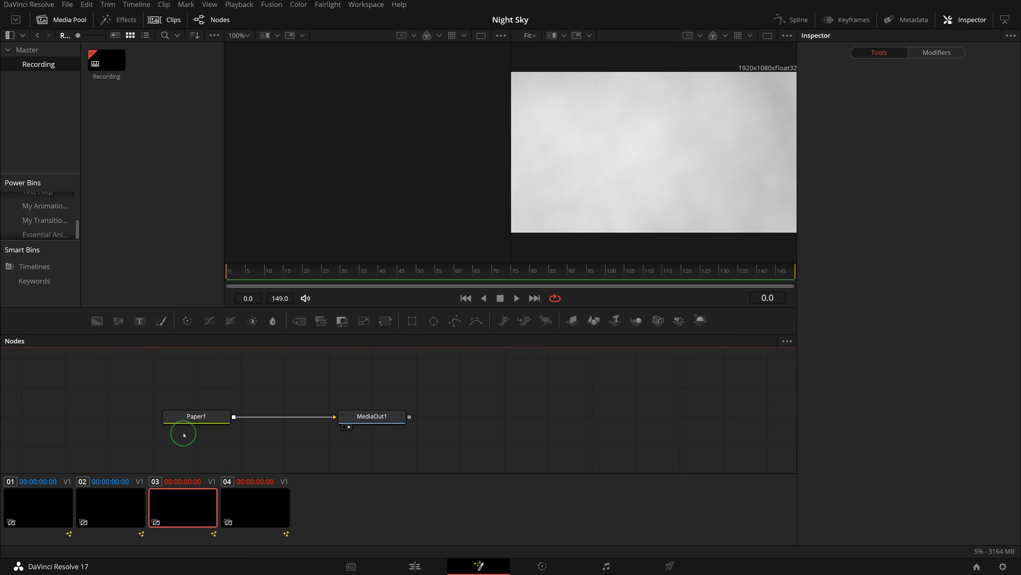
Step: Copy the Paper1 macro node and paste its code into a blank Notepad document
right_click(213, 417)
key("ctrl+c")
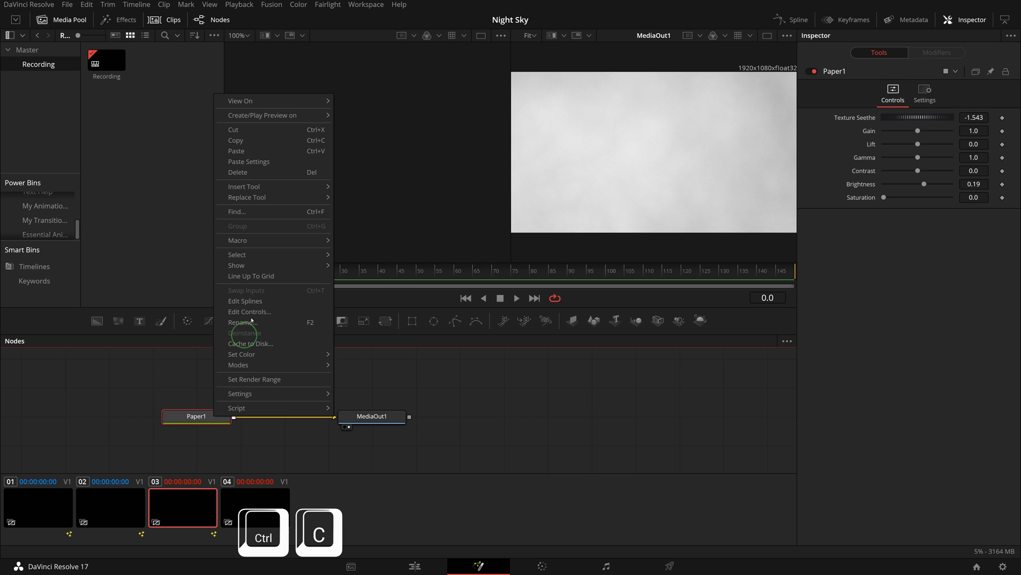
left_click(298, 142)
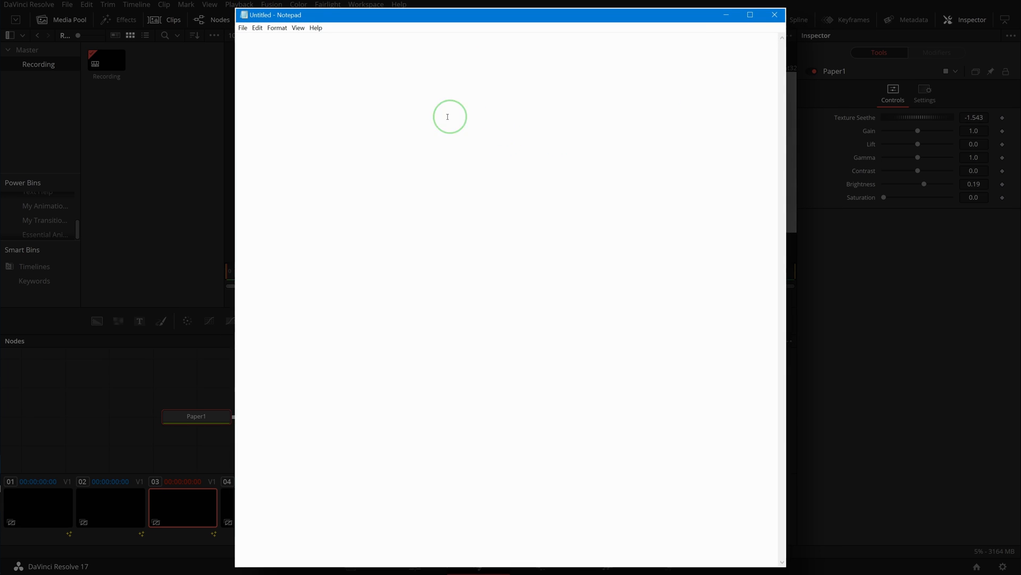
right_click(351, 58)
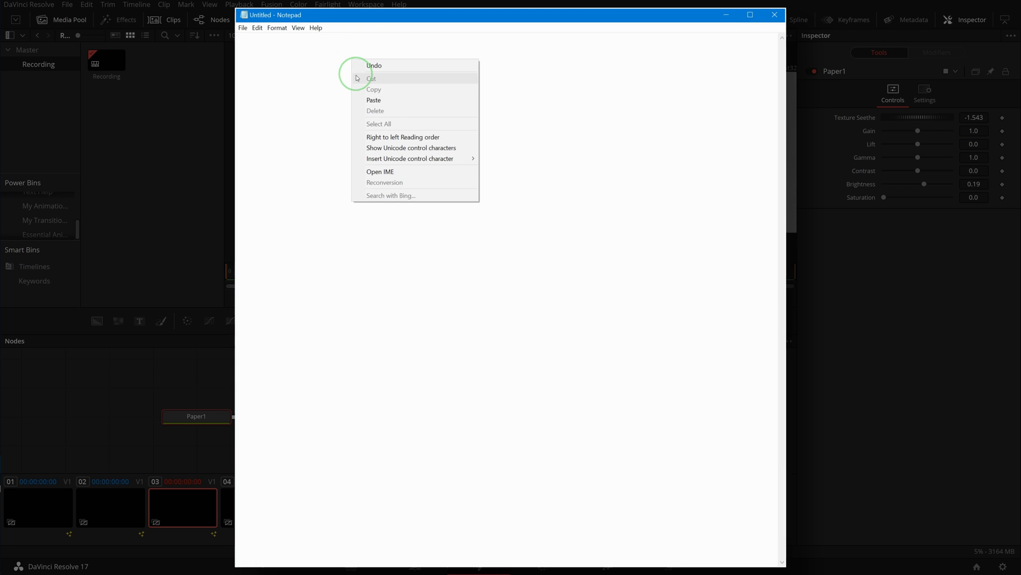
left_click(391, 104)
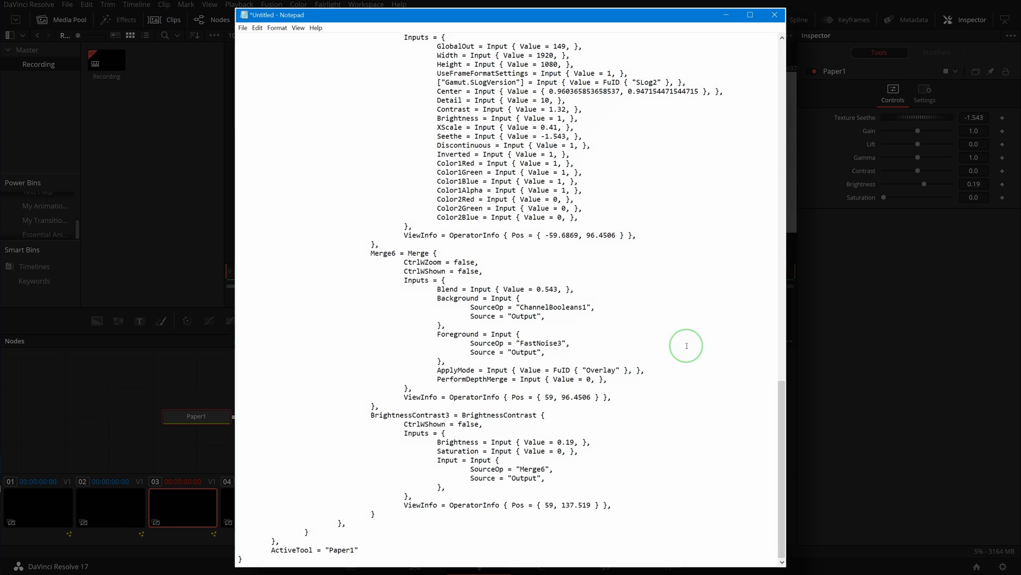
Step: Change MacroOperator to GroupOperator in the Paper1 line near the start of the code
key("ctrl+Home")
double_click(367, 55)
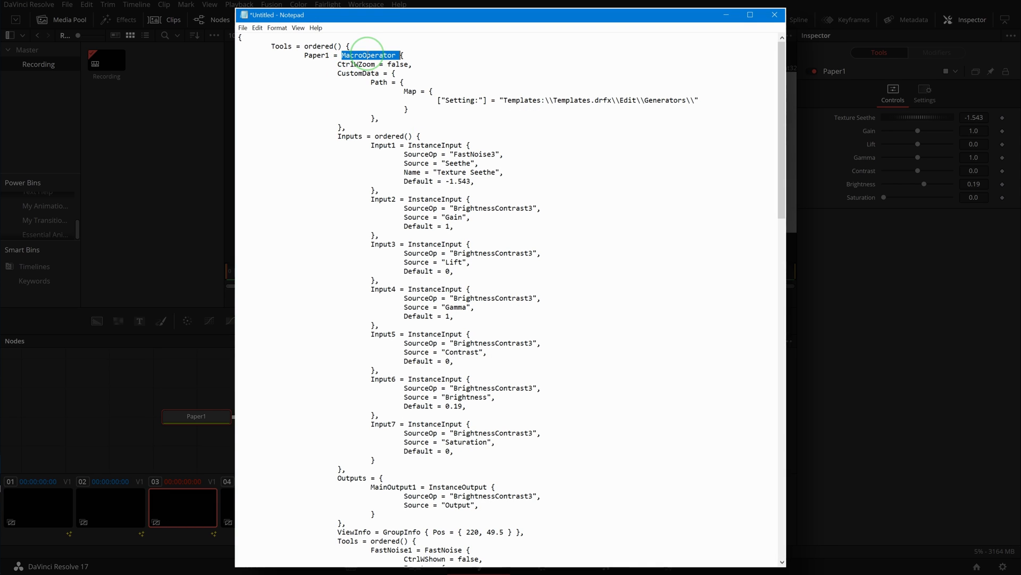
key("Left")
key("Right")
key("BackSpace")
key("BackSpace")
key("BackSpace")
key("BackSpace")
key("BackSpace")
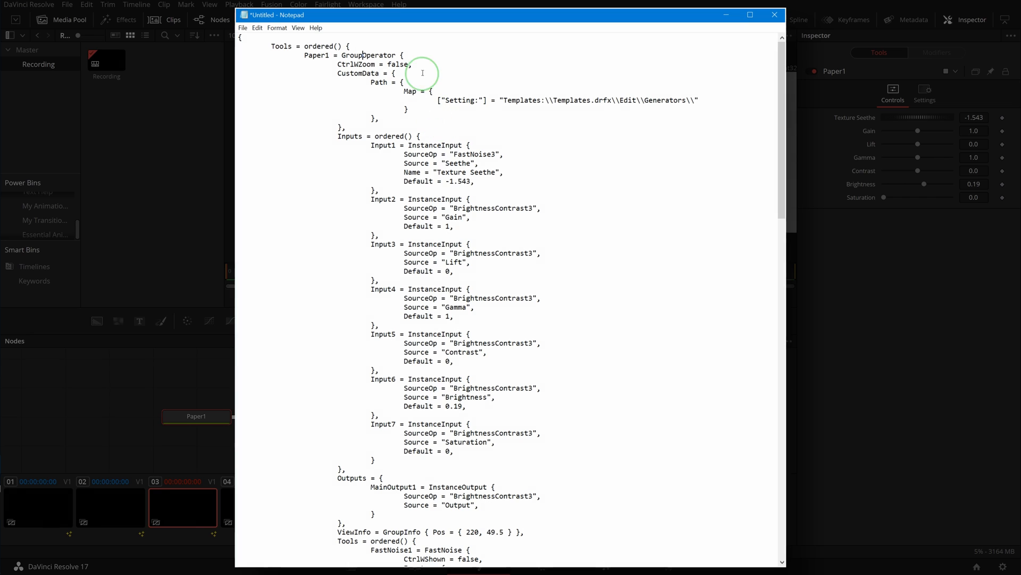
Step: Copy all of the edited code and paste it into an empty area of the Fusion node graph in DaVinci Resolve
left_click(537, 133)
key("ctrl+a")
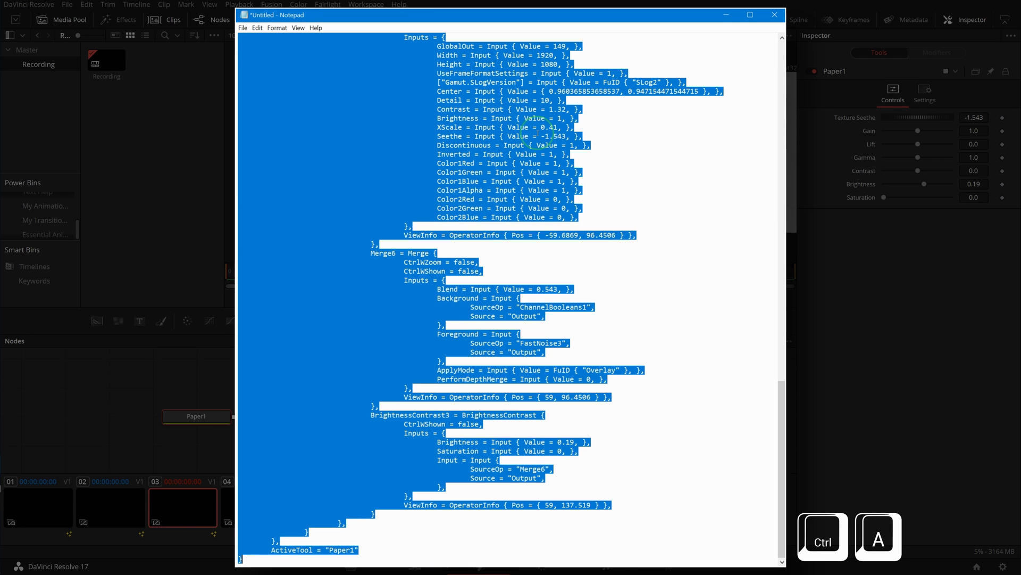
key("ctrl+c")
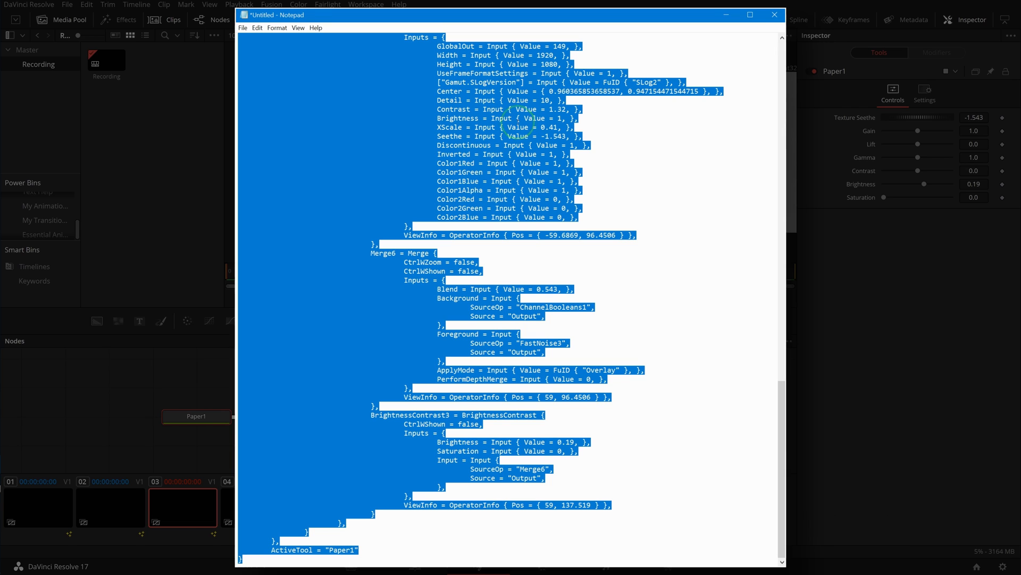
left_click(755, 410)
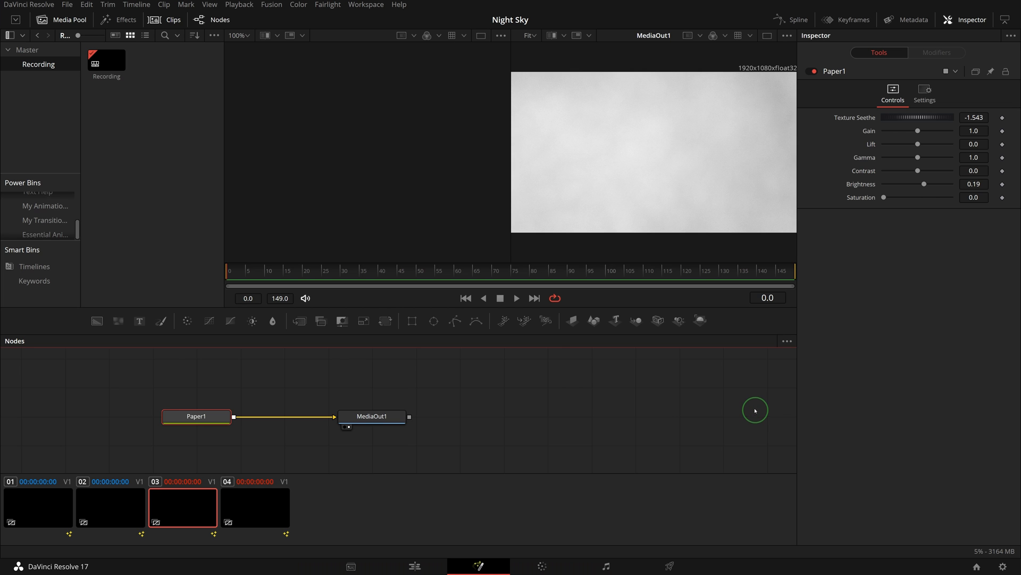
left_click(487, 378)
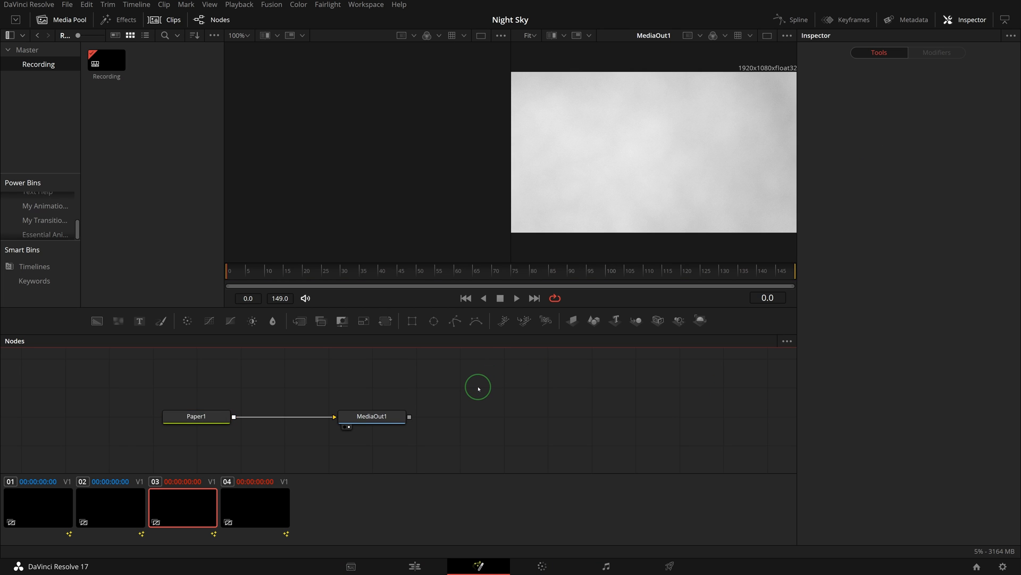
key("ctrl+v")
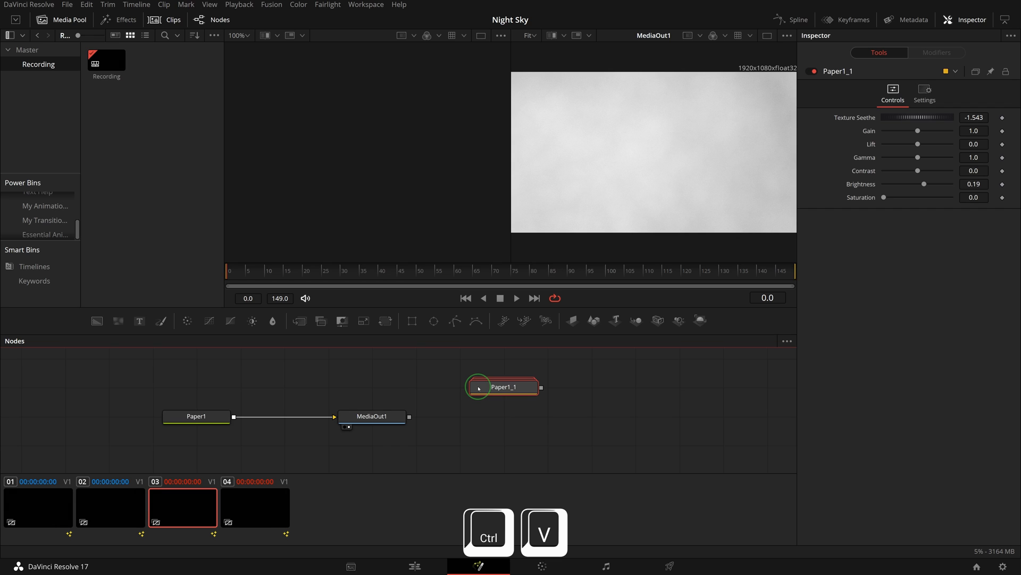
Step: Expand the pasted Paper group and enlarge the node graph area to view the nodes inside
double_click(515, 388)
scroll(601, 390, "down", 1)
left_click_drag(565, 334, 565, 292)
scroll(618, 395, "up", 1)
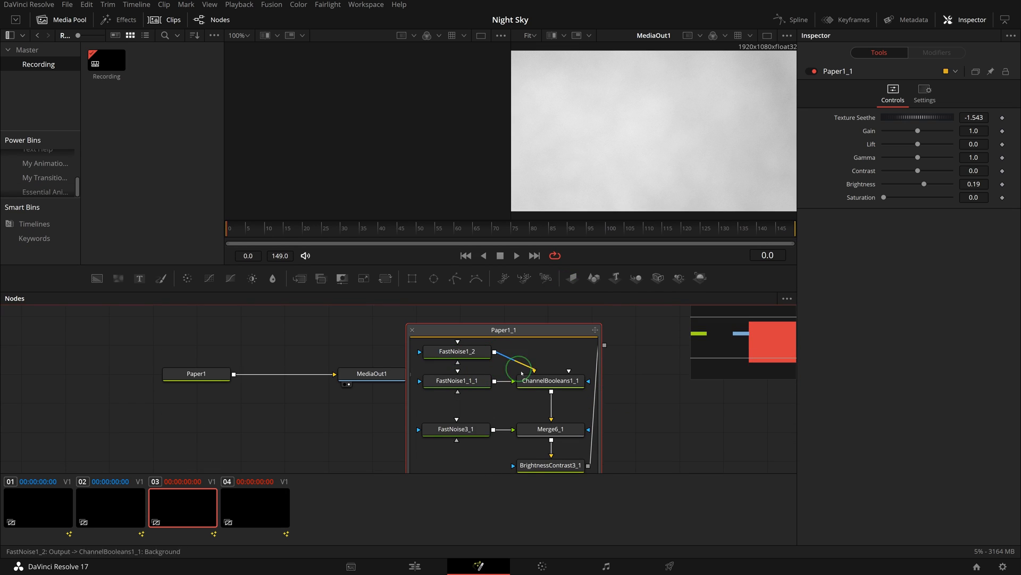
left_click(649, 403)
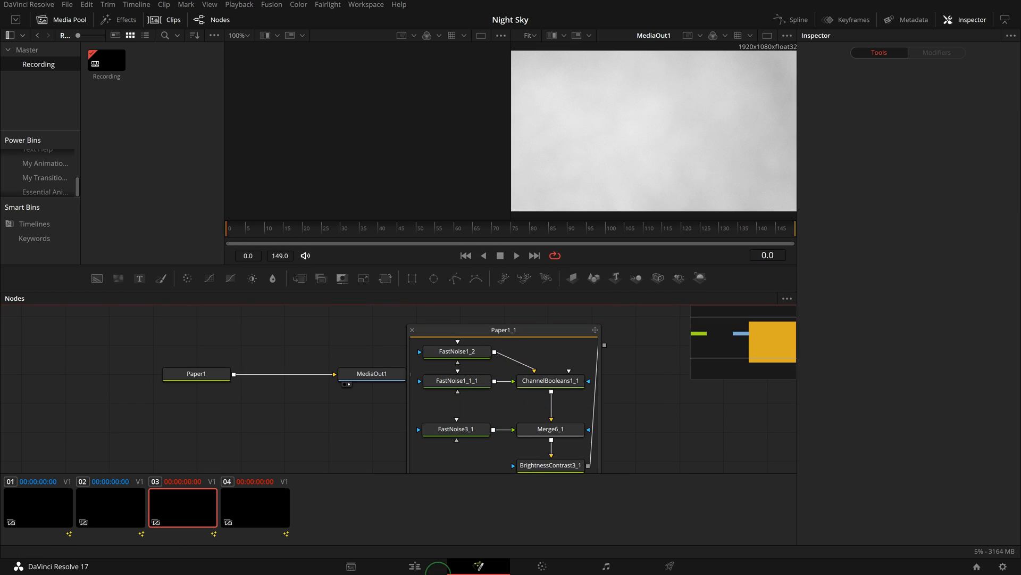
Step: Return to the Edit page and review the generator clips on the timeline from Contours through Texture Background
left_click(415, 566)
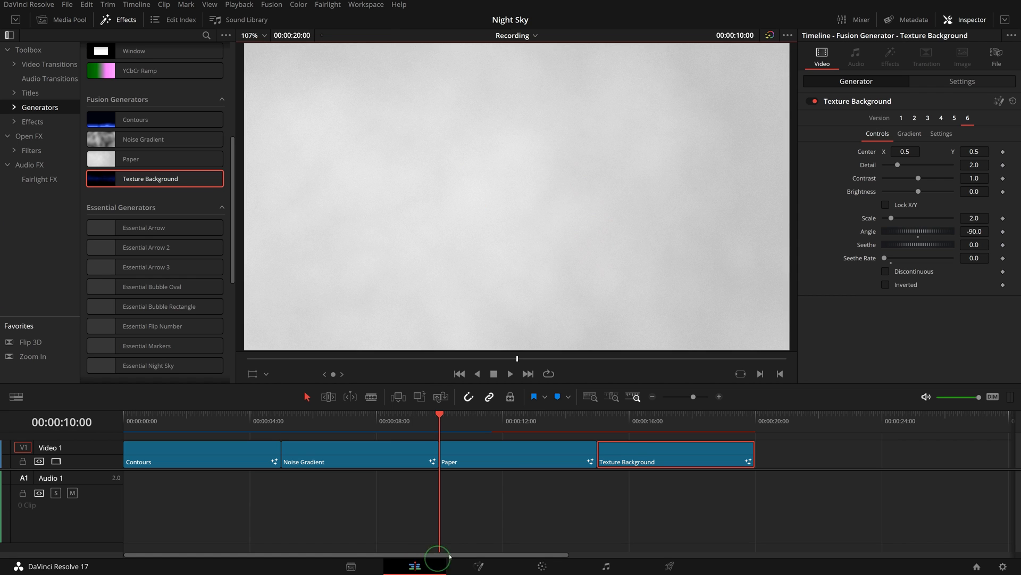
left_click(337, 451)
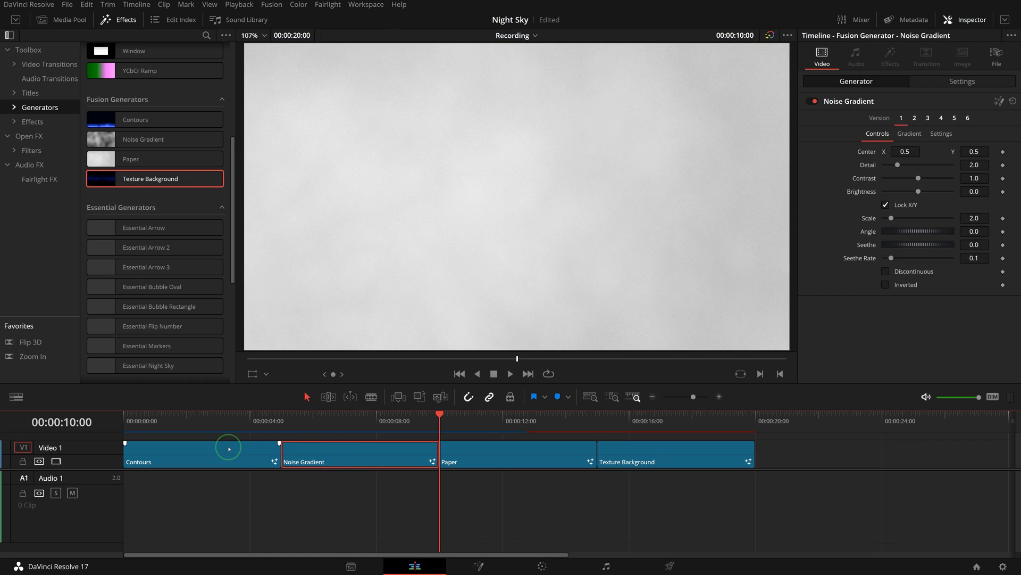
left_click(226, 451)
left_click(215, 424)
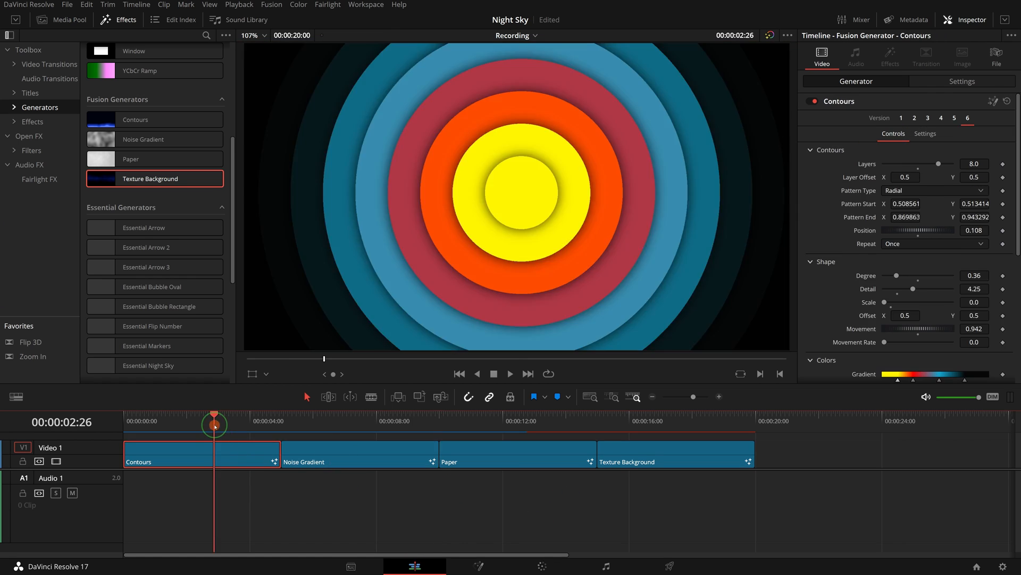
left_click_drag(218, 420, 633, 420)
left_click(683, 452)
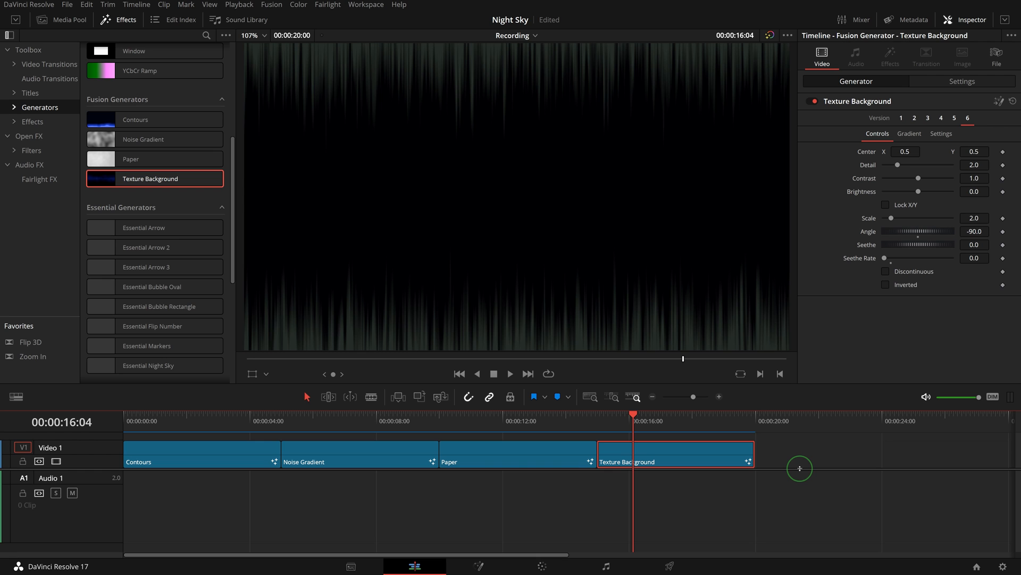
Step: With the playhead over the Noise Gradient clip, set its Detail to 1.5, Brightness to -1.0 and Scale to 100
left_click(350, 458)
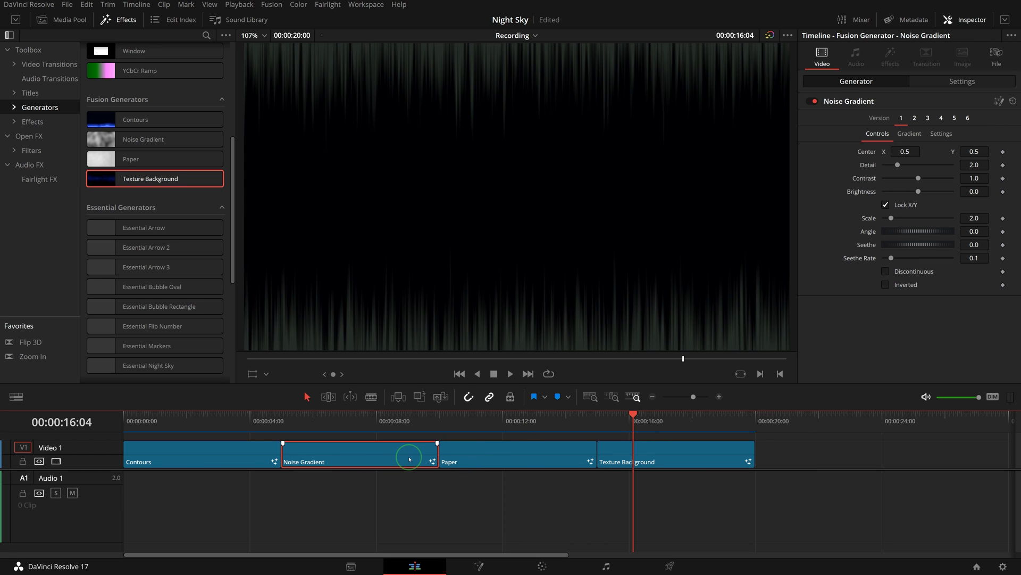
left_click(334, 422)
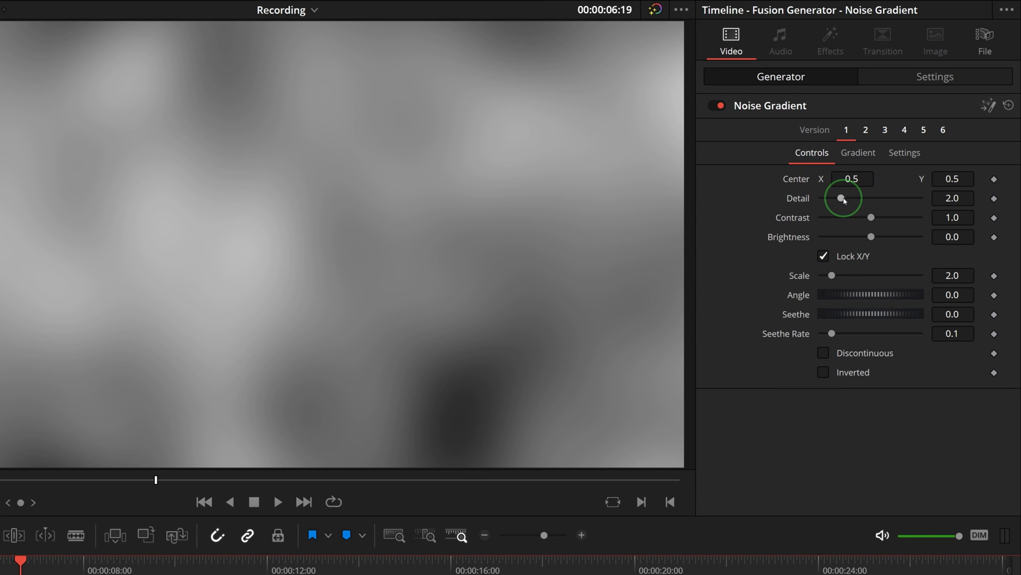
left_click_drag(845, 199, 840, 201)
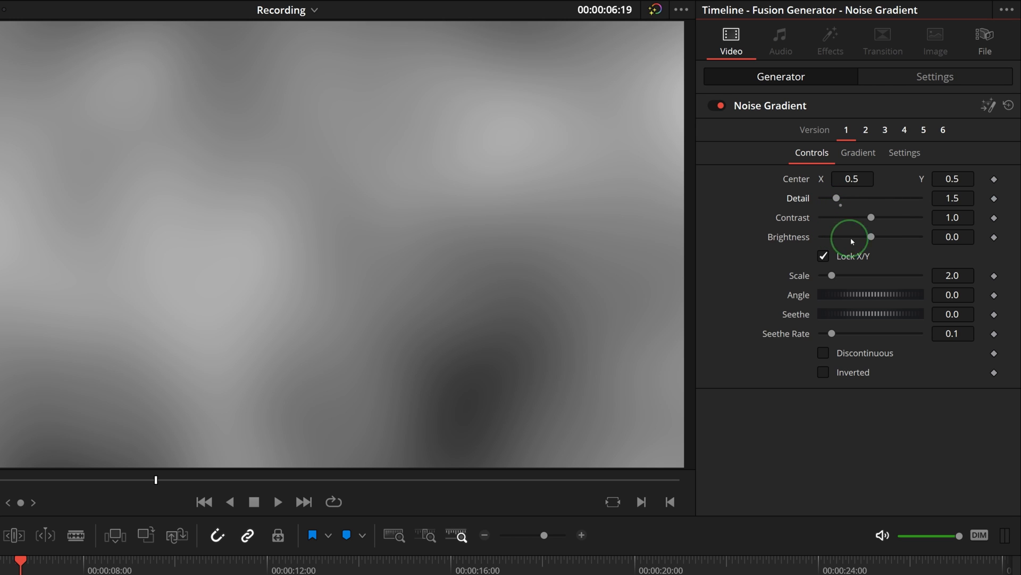
left_click_drag(872, 237, 822, 236)
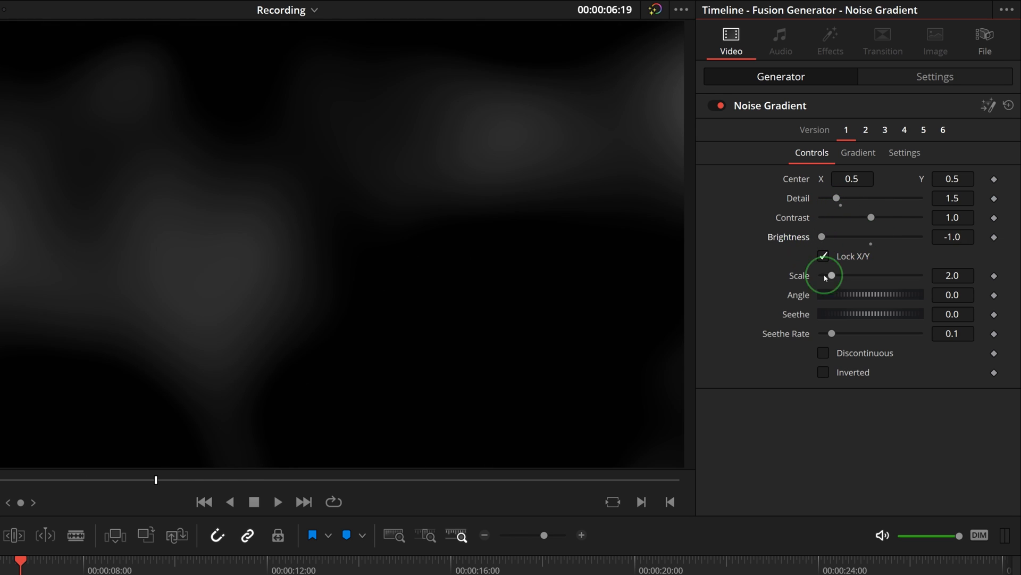
left_click_drag(832, 275, 942, 280)
left_click(970, 281)
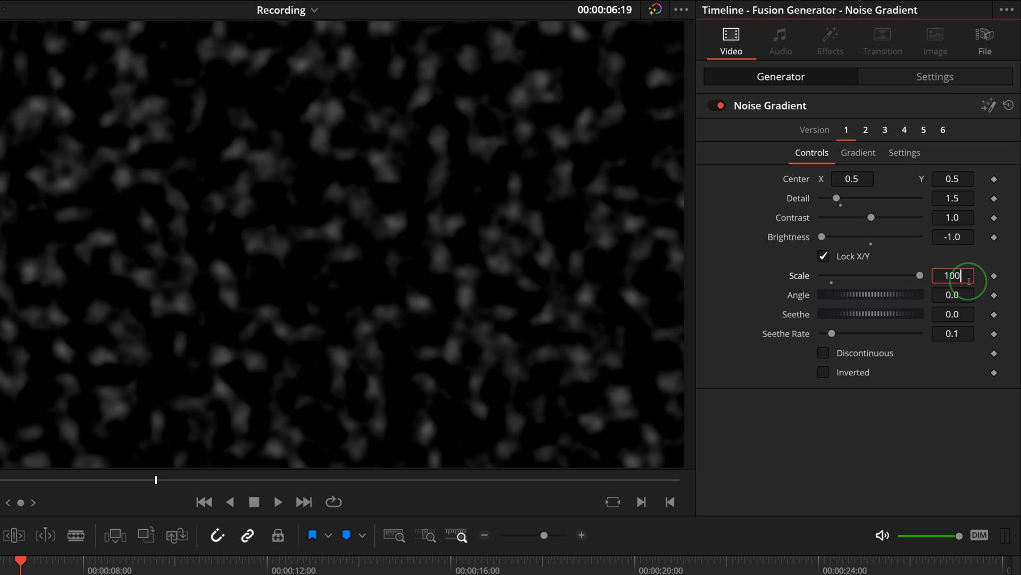
key("Tab")
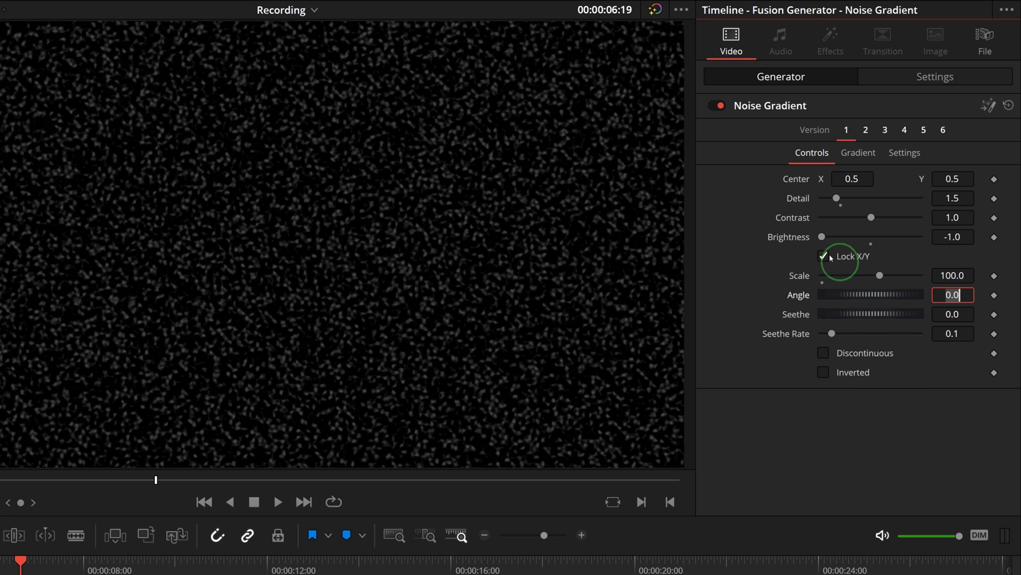
Step: Set the noise gradient's black stop to a very dark blue with Blue about 0.141 and move it to about 0.279
left_click(859, 154)
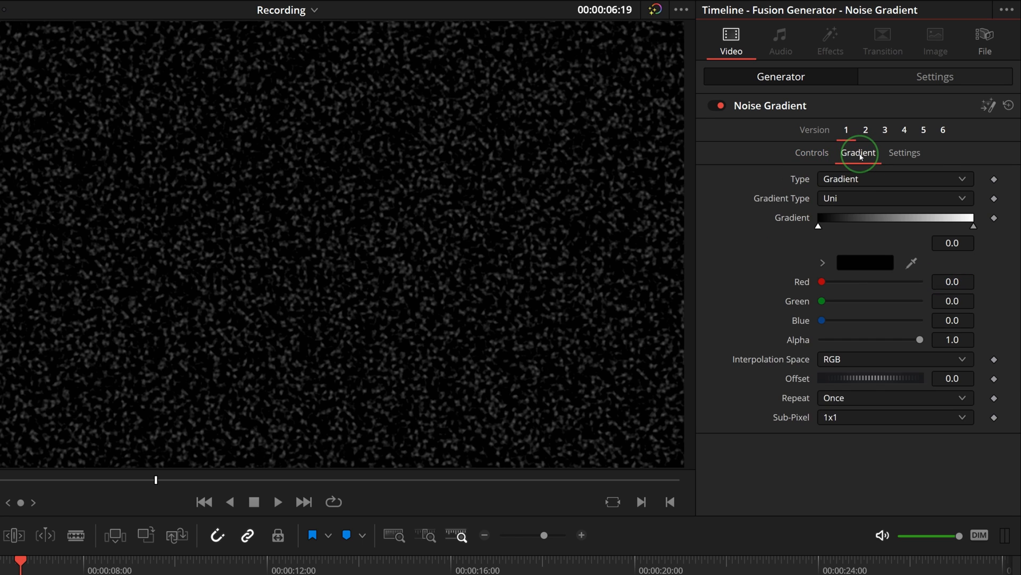
left_click(844, 264)
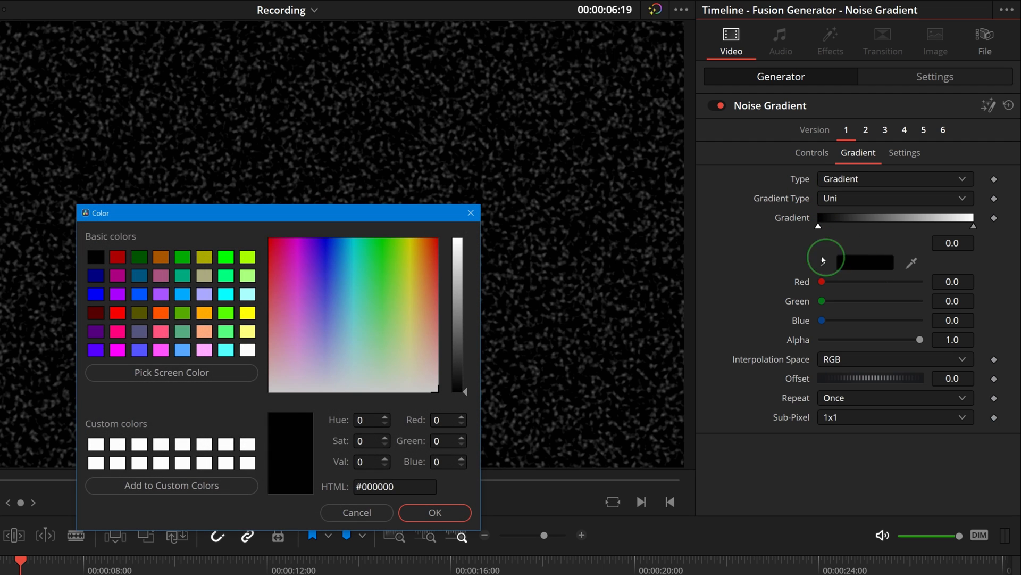
left_click(96, 275)
left_click_drag(466, 315, 471, 365)
left_click(435, 511)
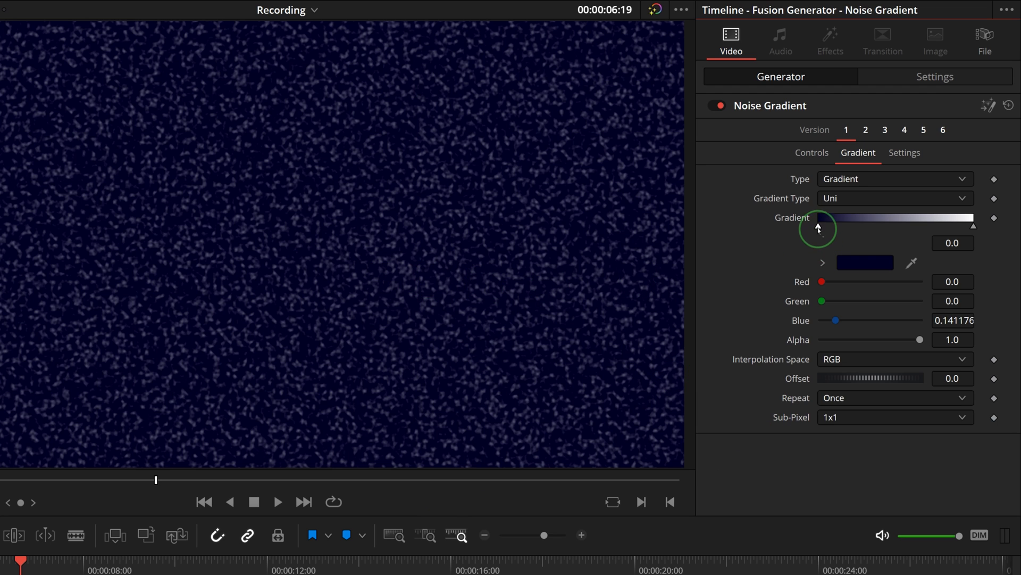
left_click_drag(818, 225, 863, 229)
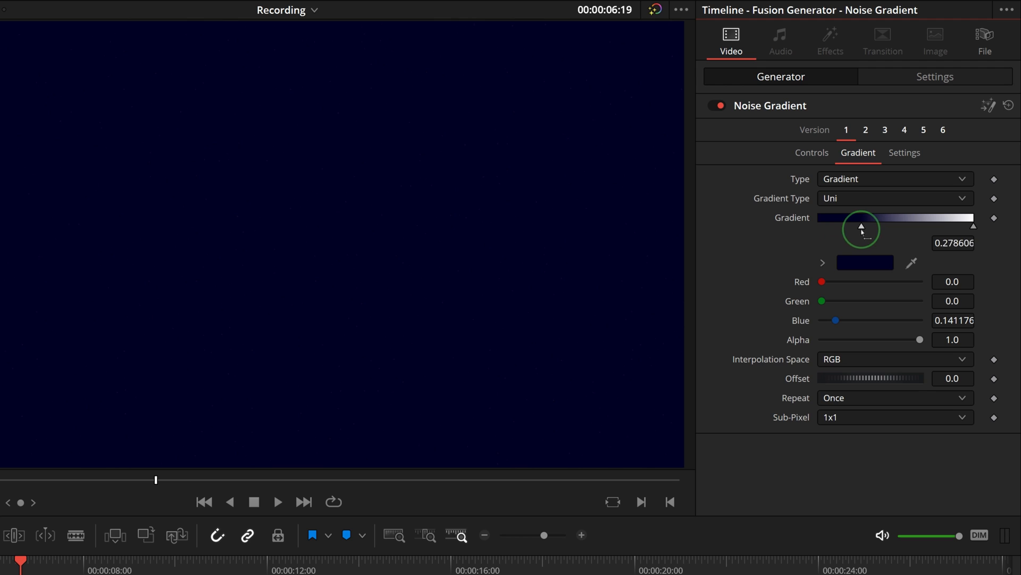
Step: Set the noise gradient's dark blue stop position to 0.28 and the white stop position to 0.35
mouse_move(936, 243)
left_mouse_down()
mouse_move(987, 253)
mouse_move(932, 231)
mouse_move(871, 228)
left_mouse_up()
type(".28")
key("Tab")
left_click_drag(936, 244, 1020, 266)
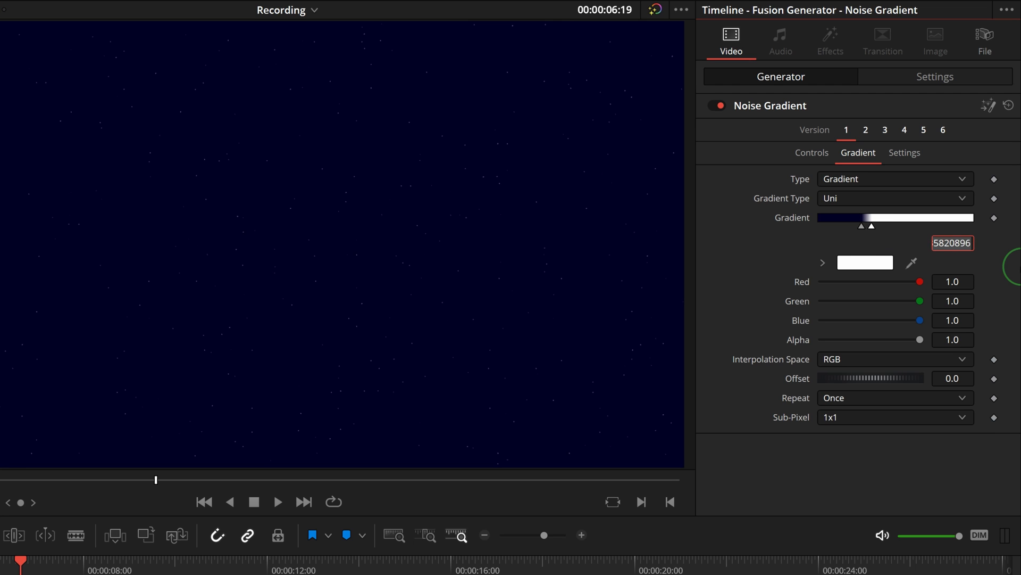
type(".35")
key("Tab")
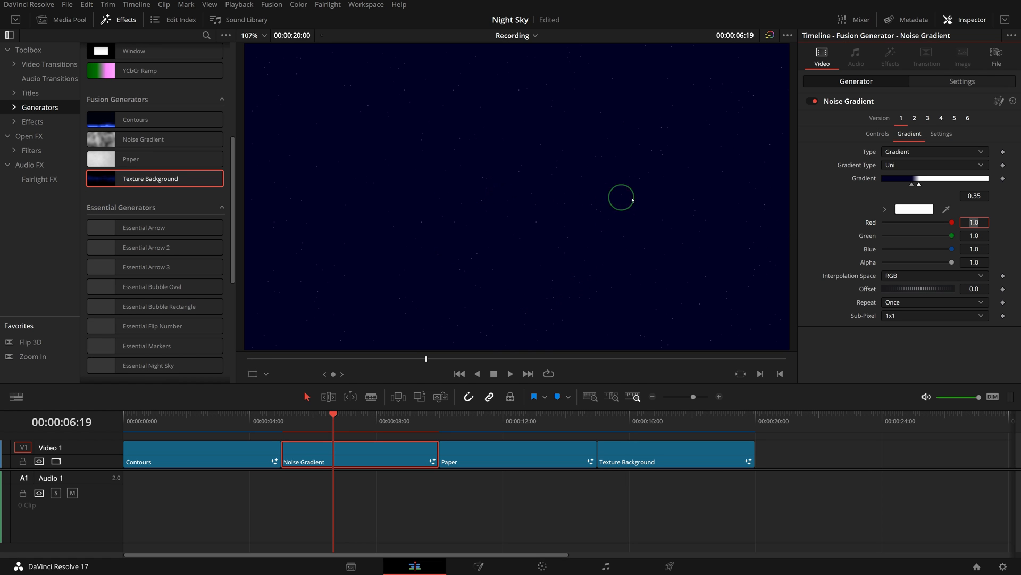
Step: Play the Noise Gradient clip from near its start to check how the stars animate
left_click(285, 421)
key("space")
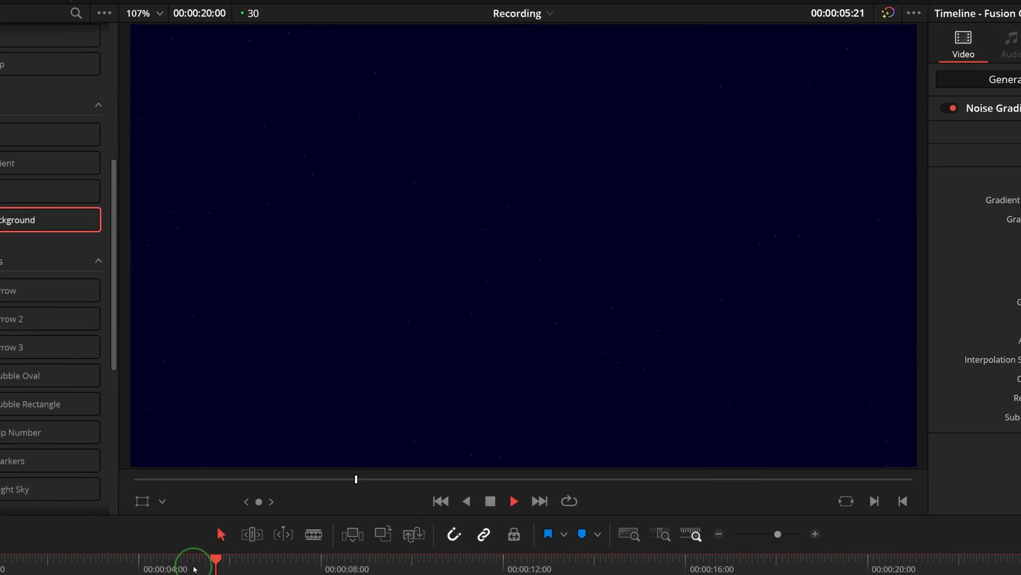
key("space")
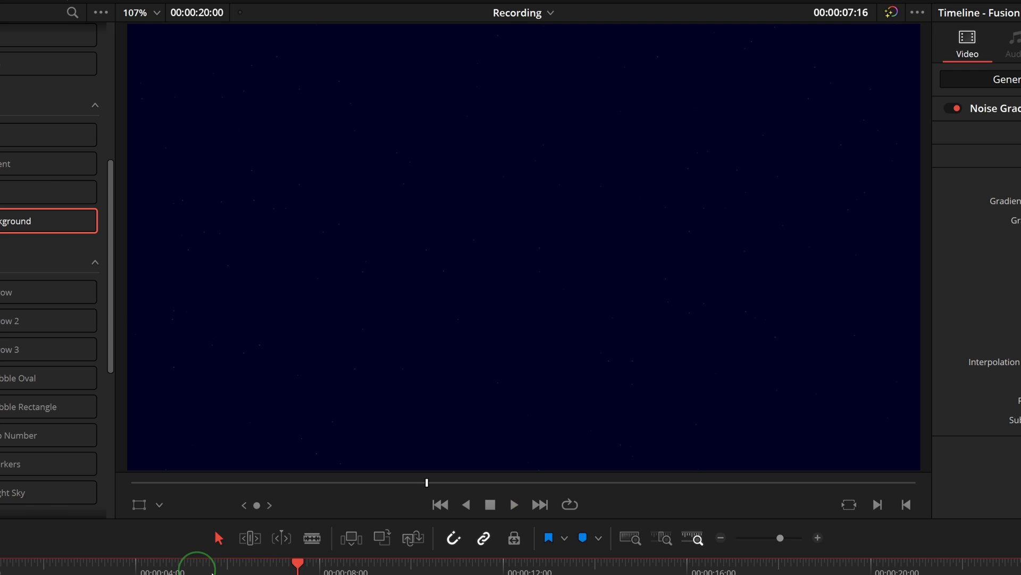
left_click(339, 420)
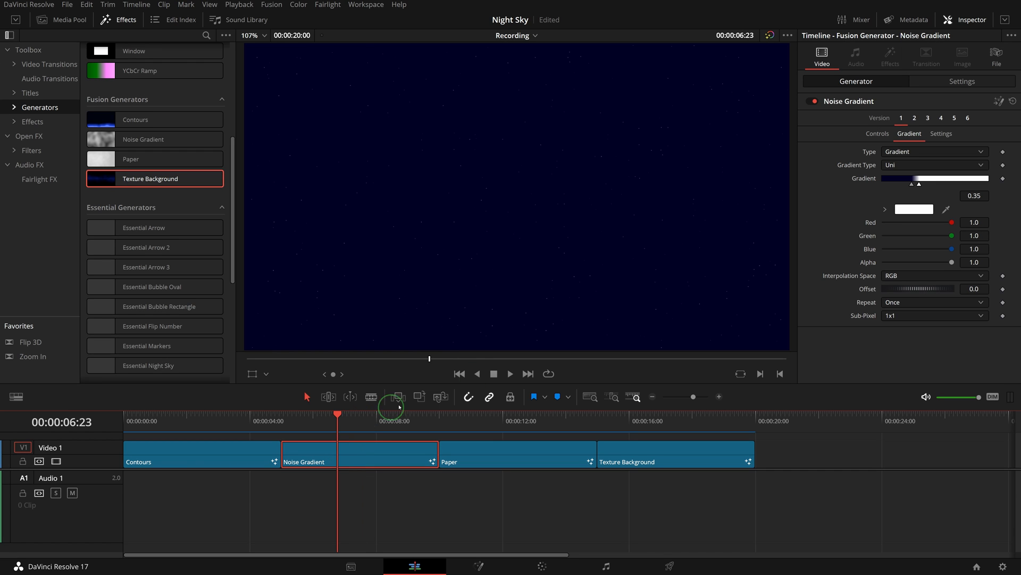
Step: Set the Noise Gradient generator's Seethe Rate to 0.02
left_click(876, 134)
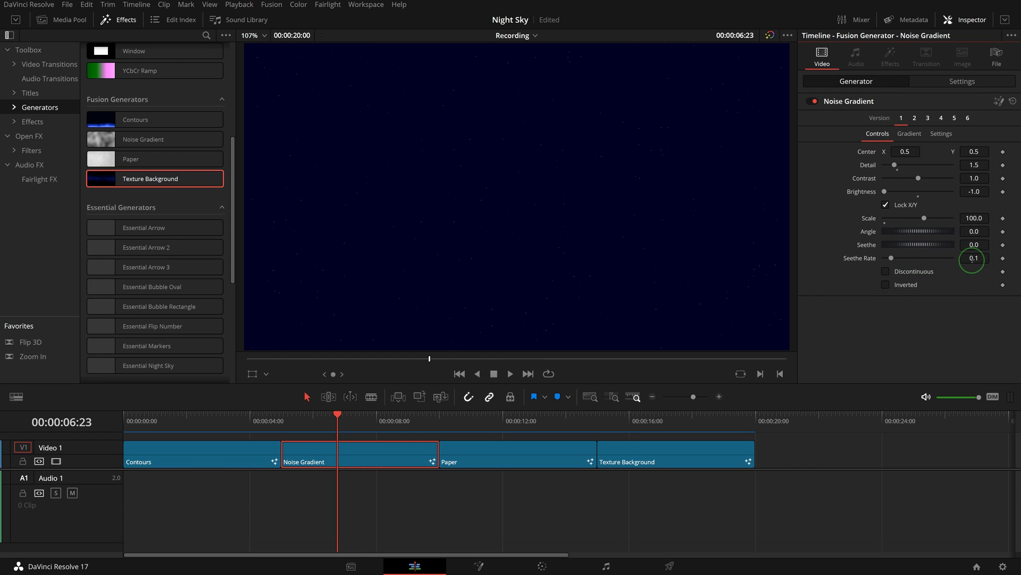
left_click_drag(974, 257, 973, 260)
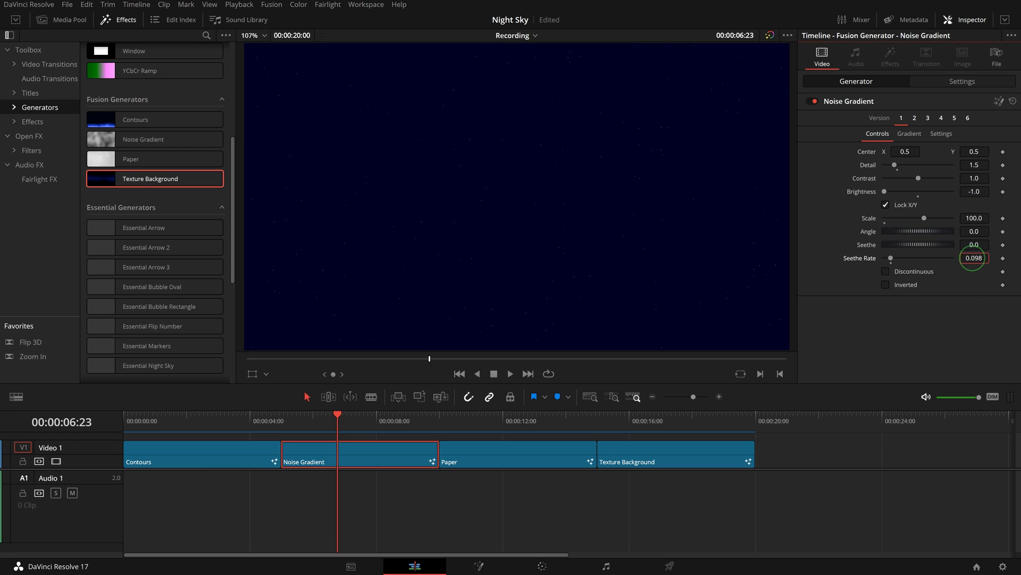
left_click(983, 262)
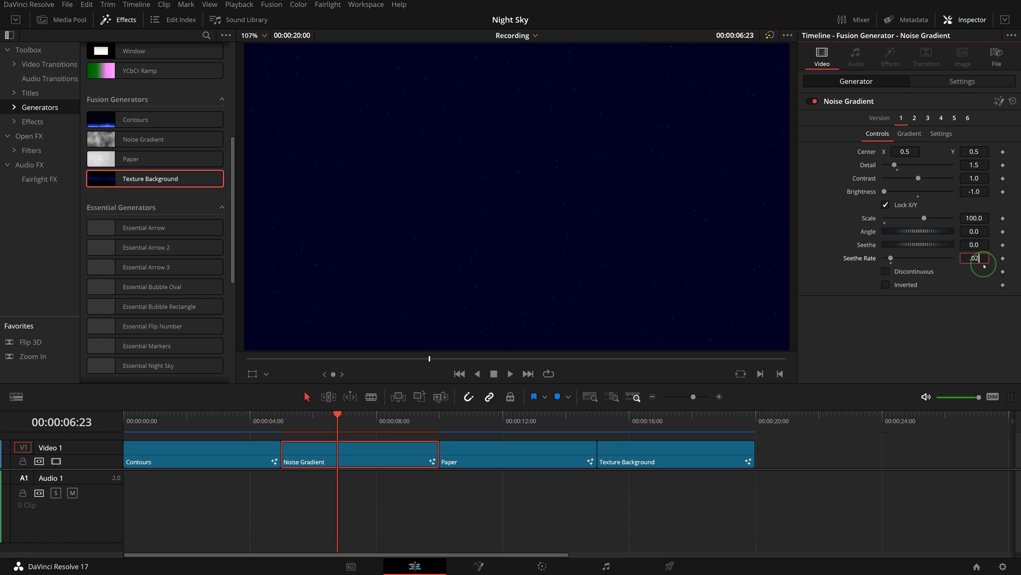
key("Tab")
Step: Replay the Noise Gradient clip from its start to check the slower star movement
left_click(290, 421)
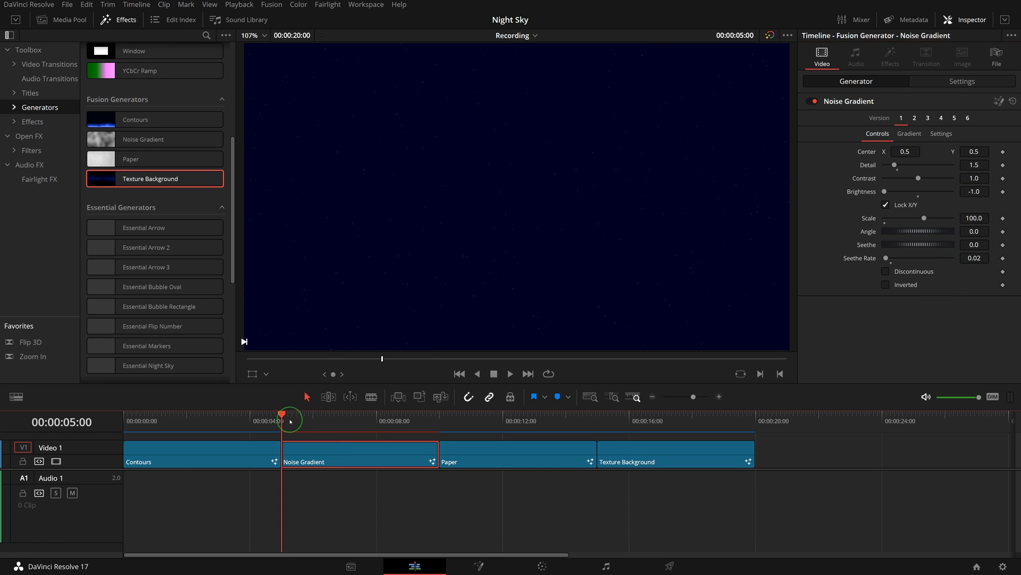
key("space")
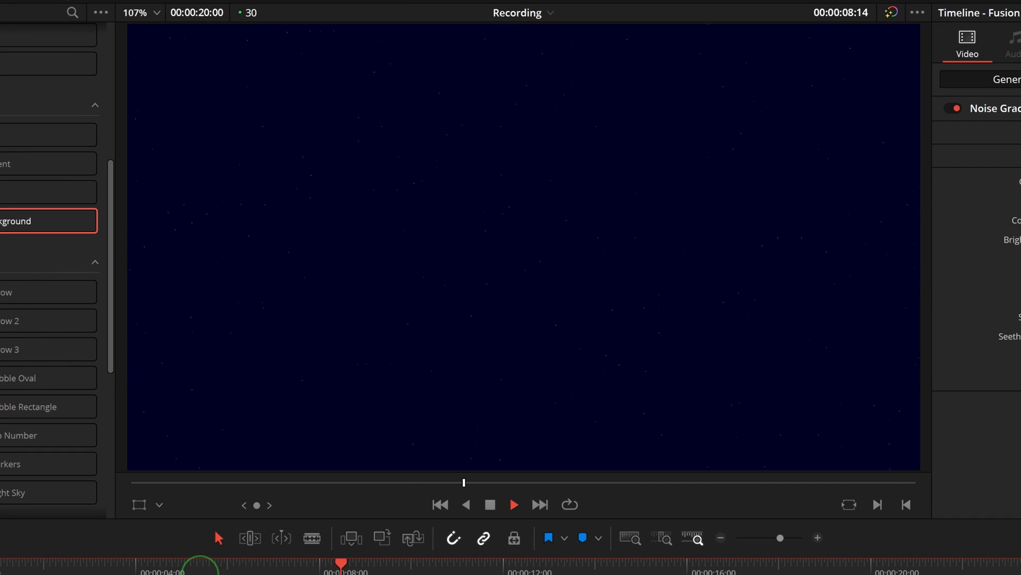
key("space")
left_click(200, 573)
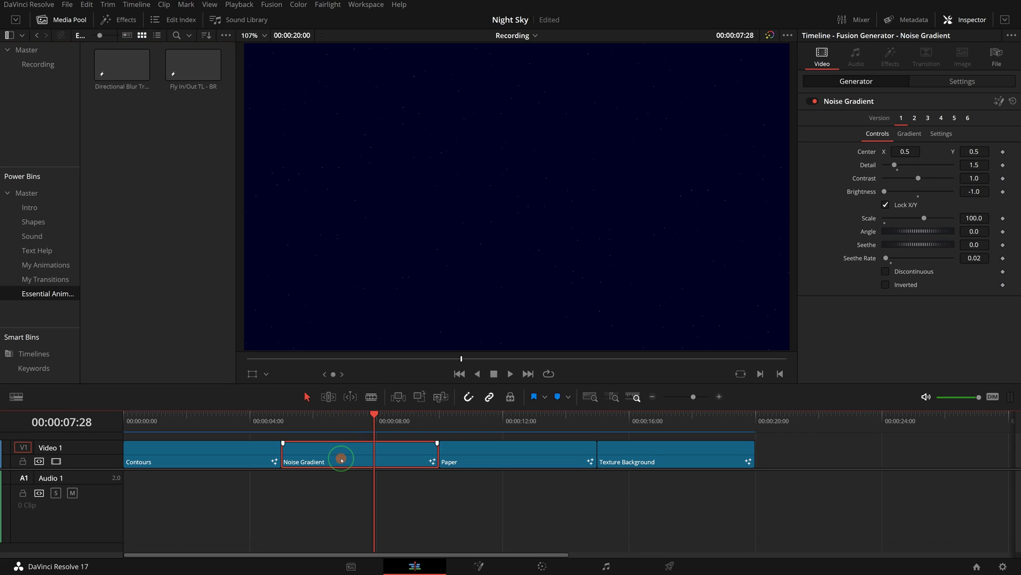
Step: Store the Noise Gradient clip in the selected power bin and name the copy Night Sky
left_click_drag(342, 458, 149, 182)
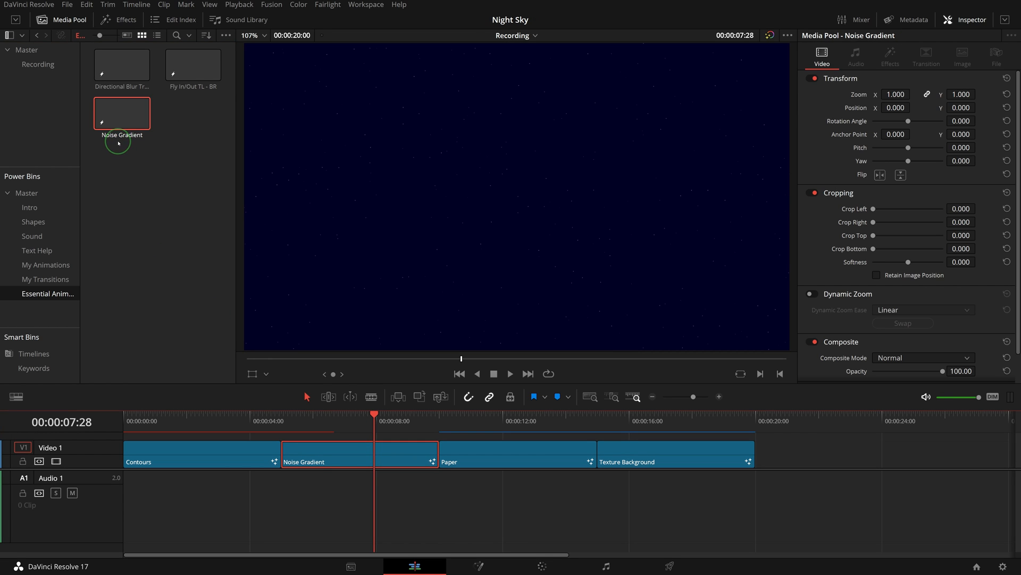
double_click(121, 135)
type("Nigh")
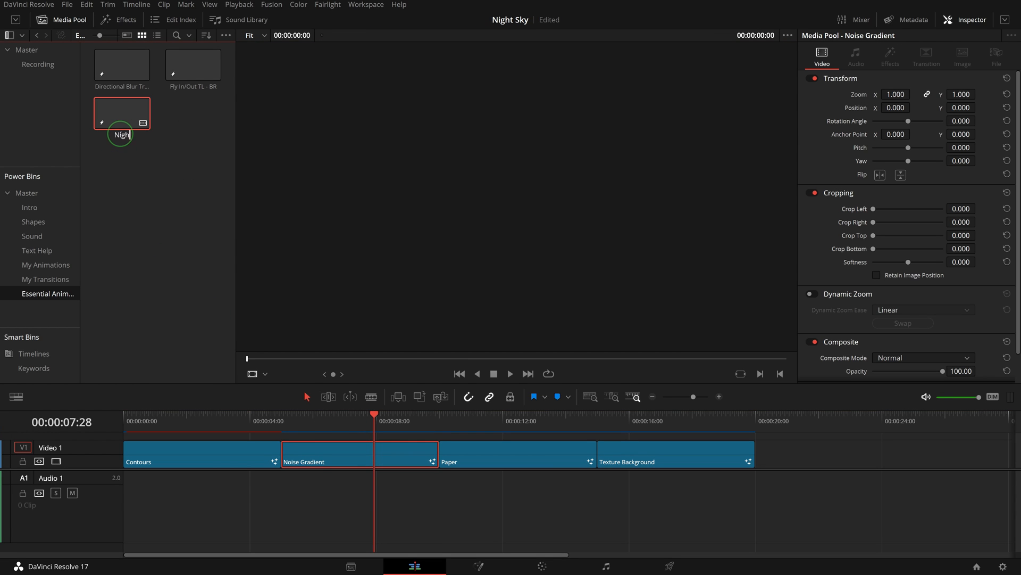
type("t Sky")
key("Return")
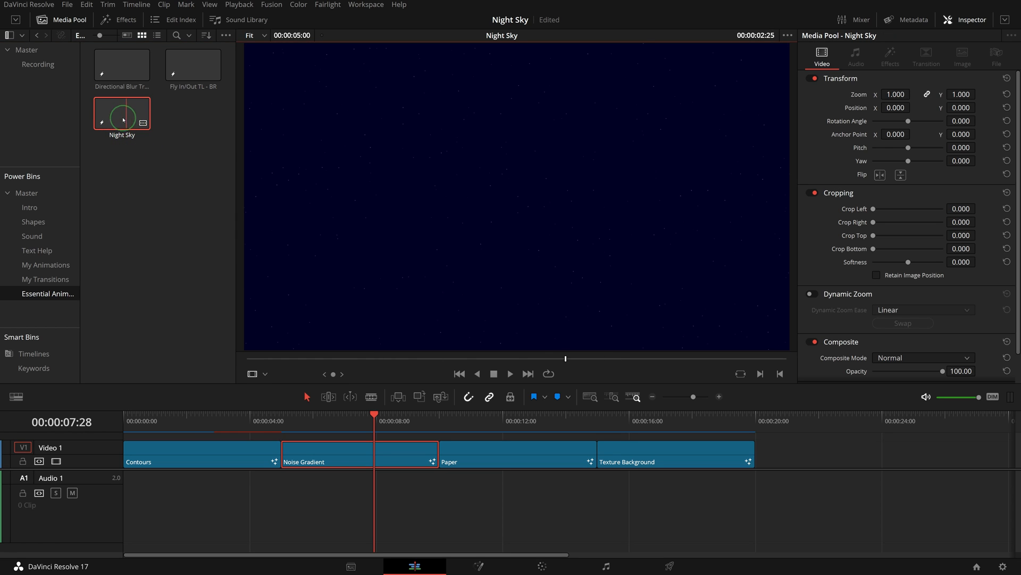
left_click(129, 168)
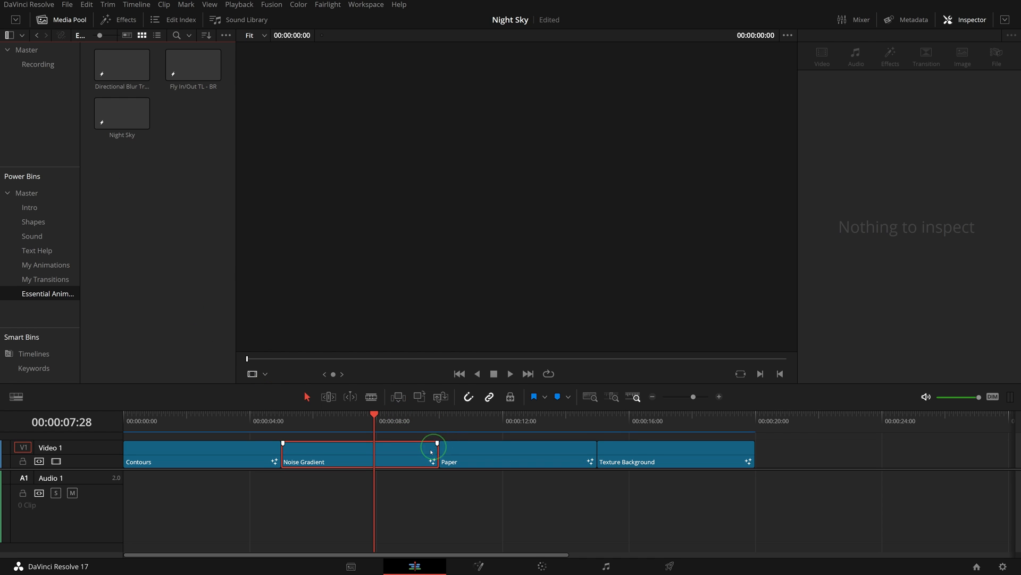
Step: Open the timeline's Noise Gradient clip on the Fusion page
left_click(384, 454)
left_click_drag(338, 425, 371, 426)
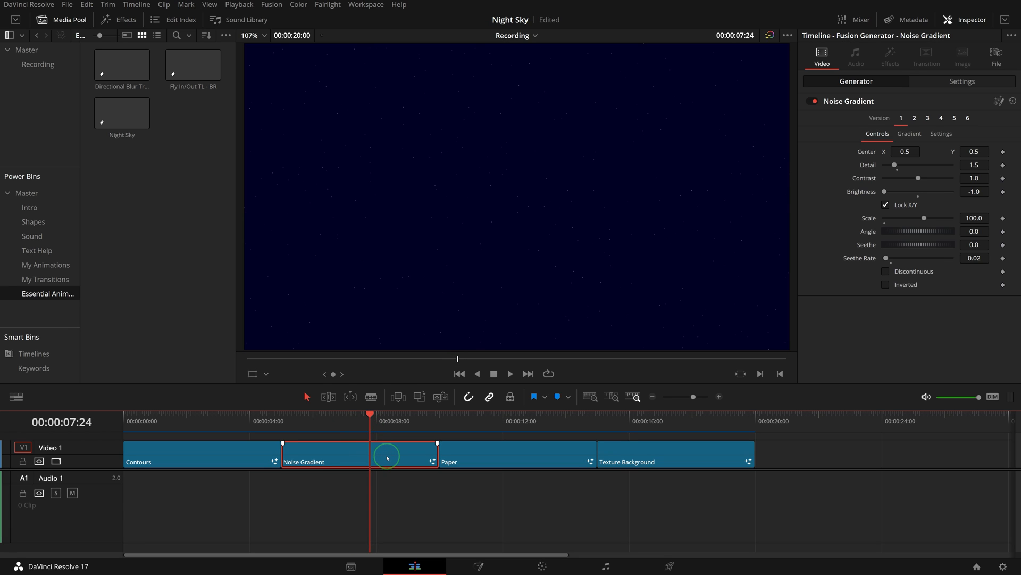
left_click(489, 565)
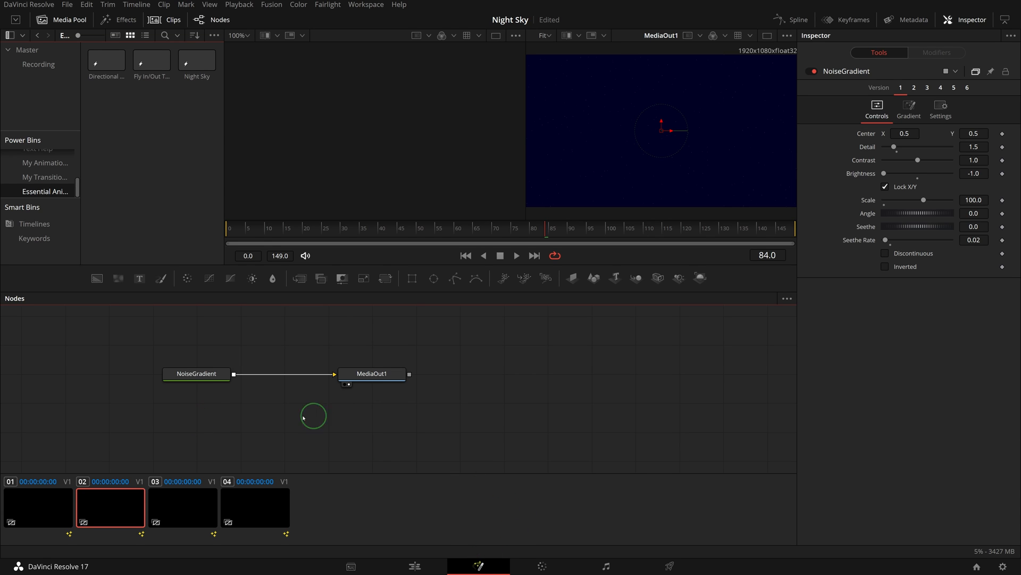
Step: Create a macro from the NoiseGradient node and name it Essential Night Sky
right_click(201, 380)
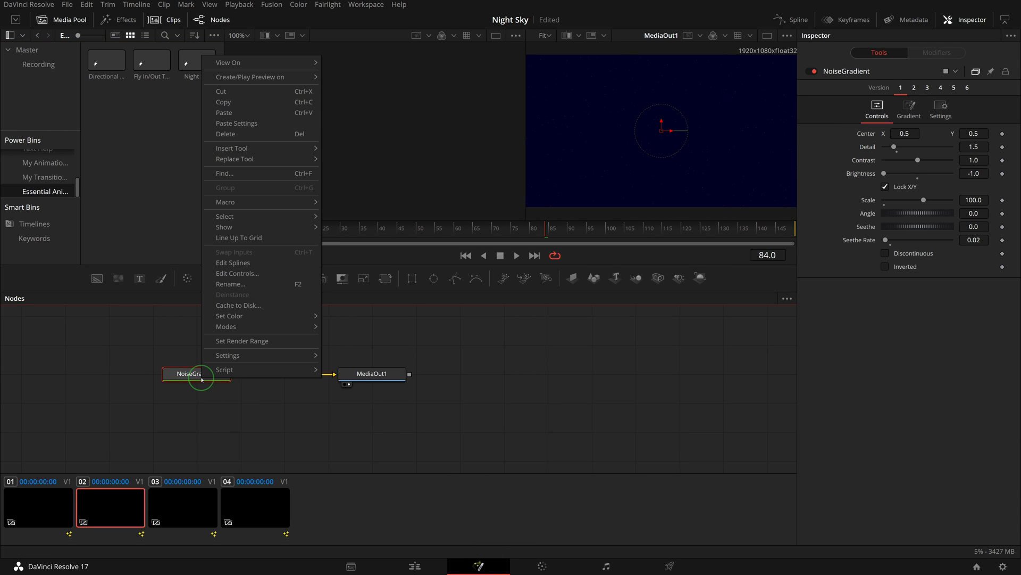
mouse_move(267, 202)
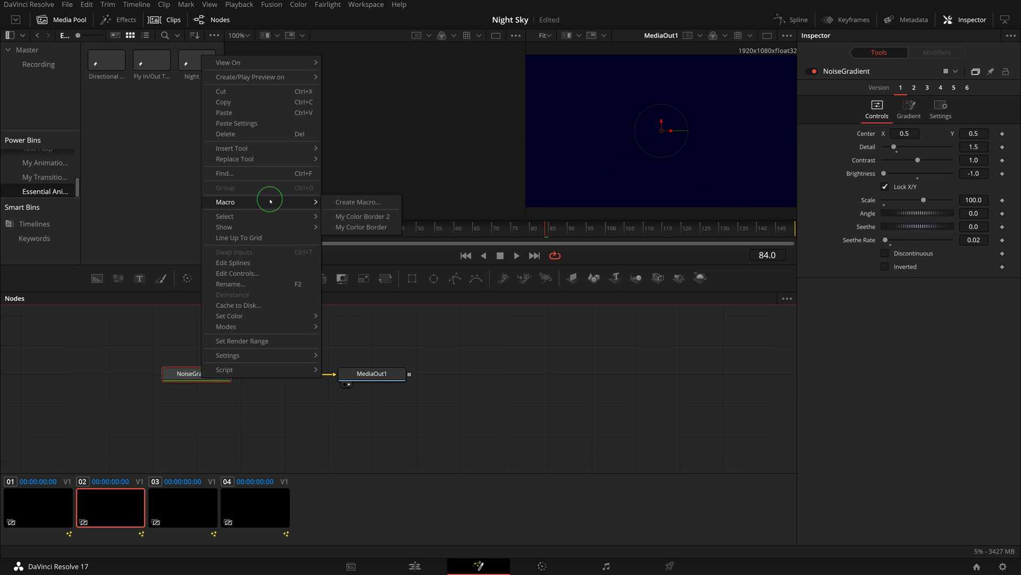
left_click(351, 204)
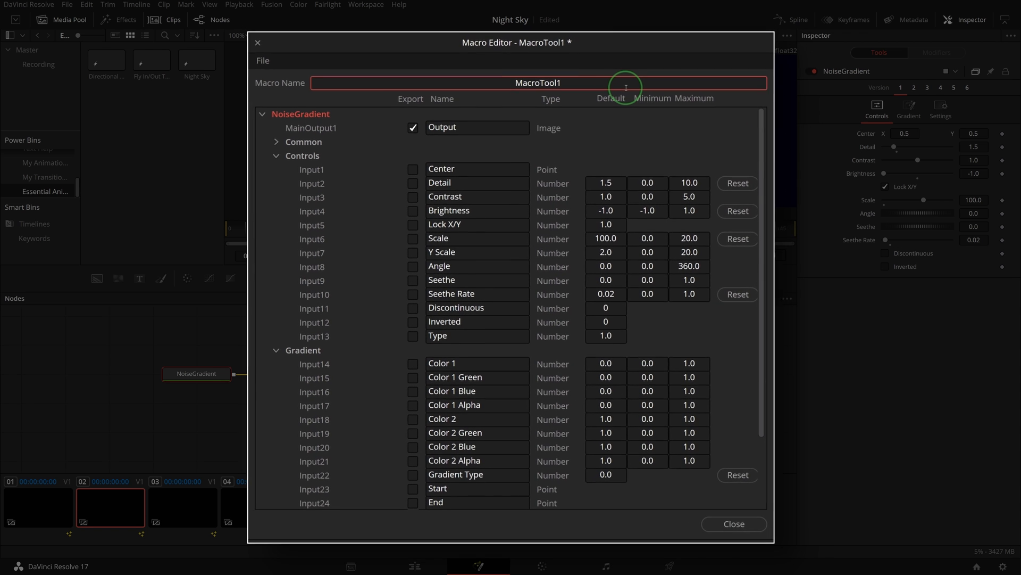
double_click(625, 85)
type("Essent")
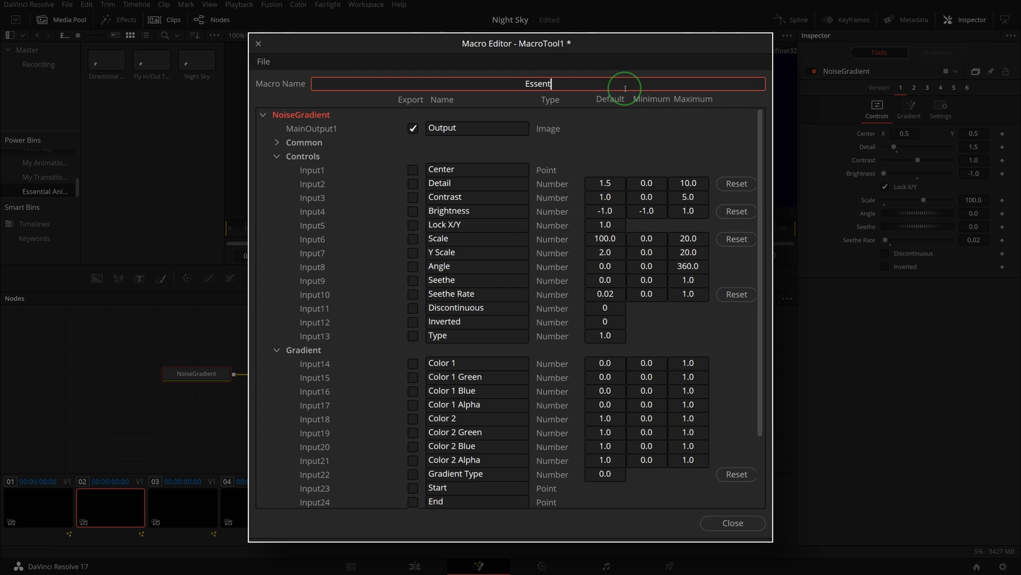
type("ial Night Sky")
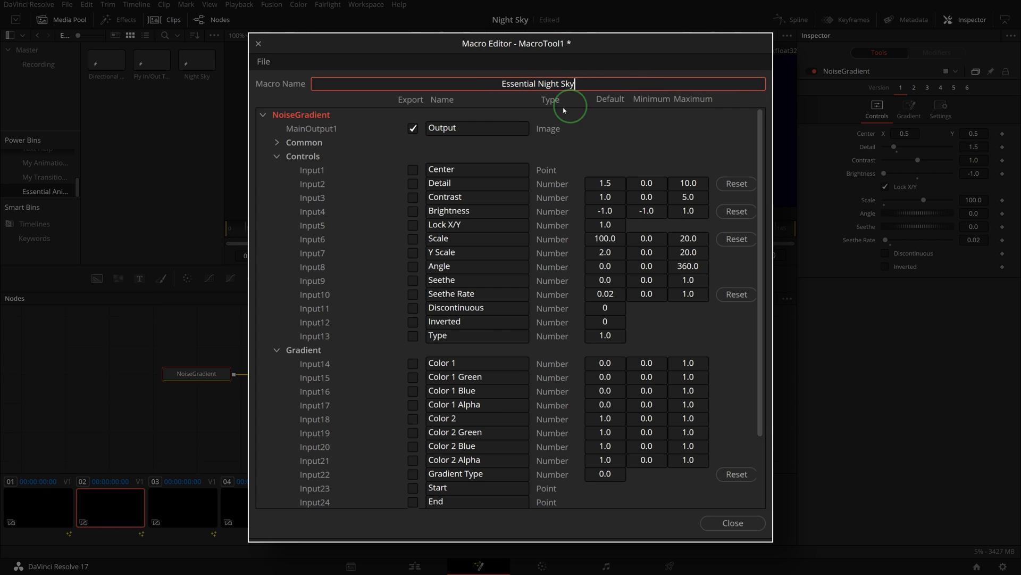
Step: Export the macro's Contrast, Brightness, Scale, Angle, Seethe and Seethe Rate inputs, all Color 1 and Color 2 channels, and Gradient
left_click(413, 198)
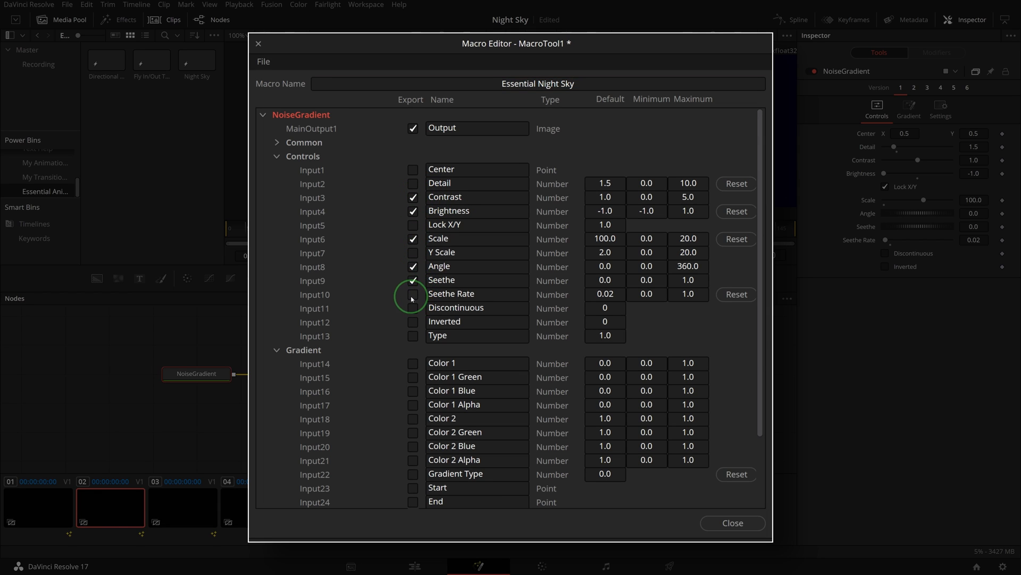
scroll(339, 334, "down", 2)
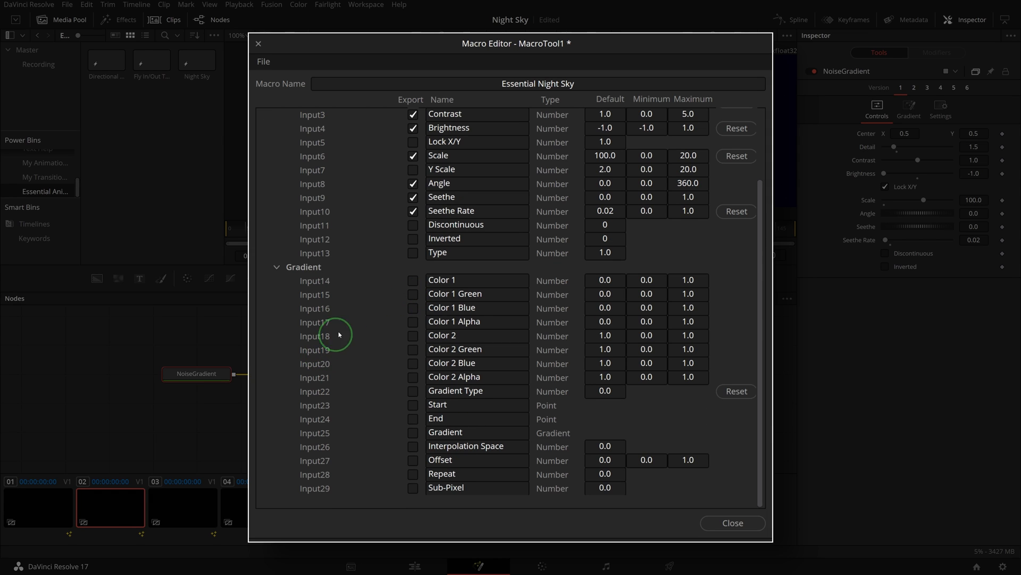
left_click(412, 281)
left_click(413, 294)
left_click(413, 308)
left_click(412, 322)
left_click(413, 335)
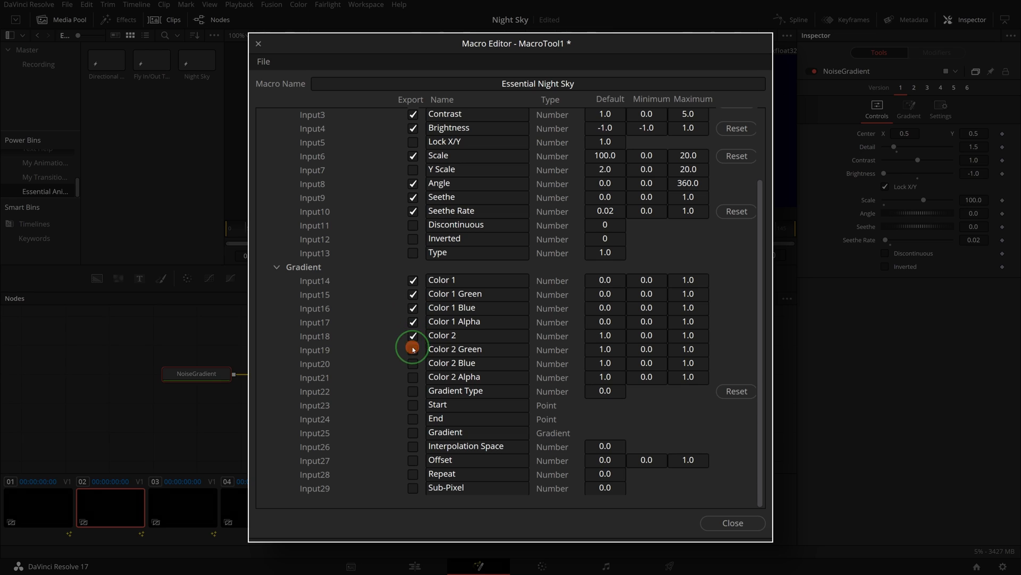
left_click(413, 350)
left_click(413, 363)
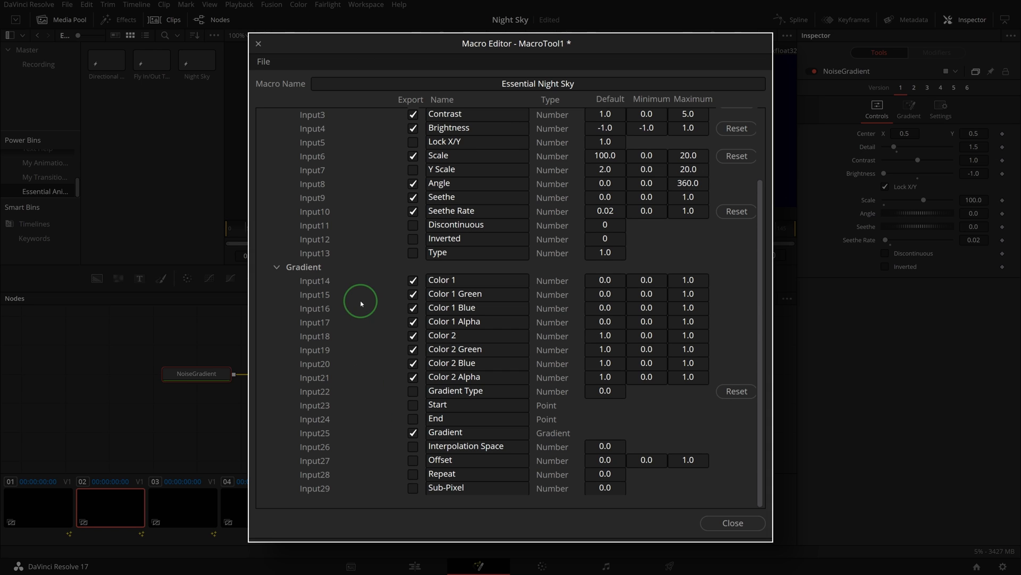
Step: Save the macro as a group in the Templates\Edit\Generators\Essential Generators folder as Essential Night Sky.setting and return to the Edit page
left_click(263, 62)
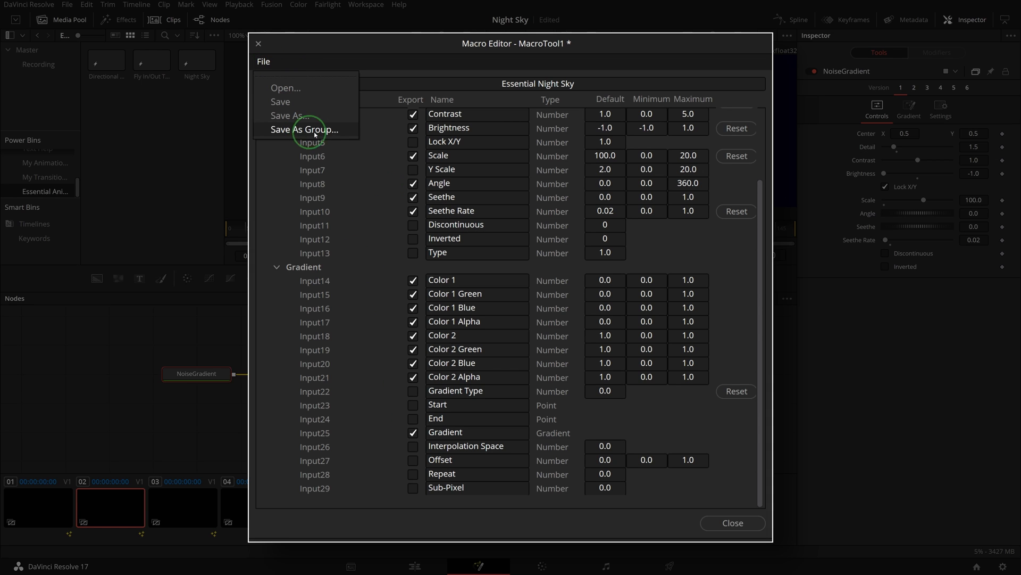
left_click(337, 133)
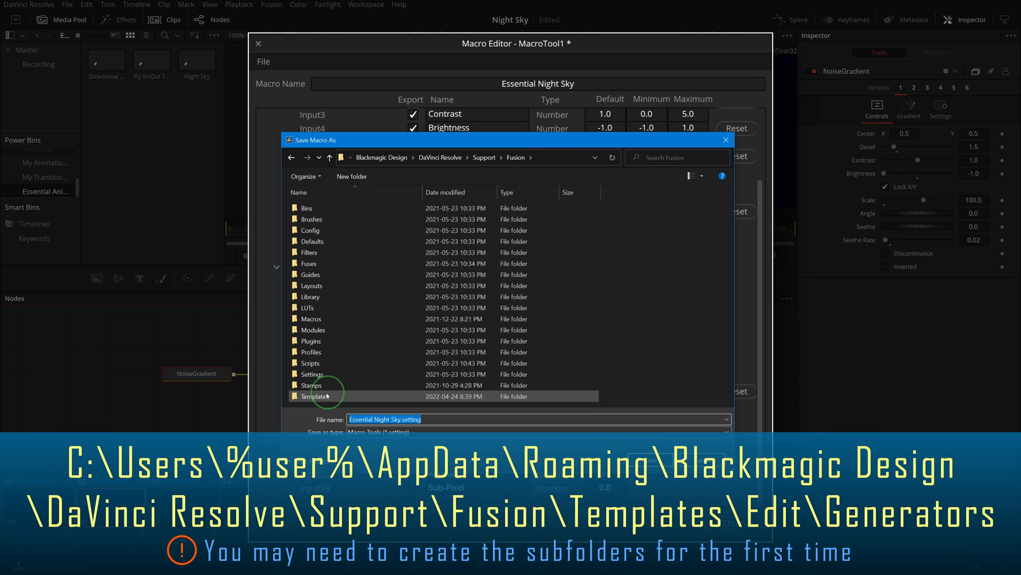
left_click(321, 398)
double_click(321, 398)
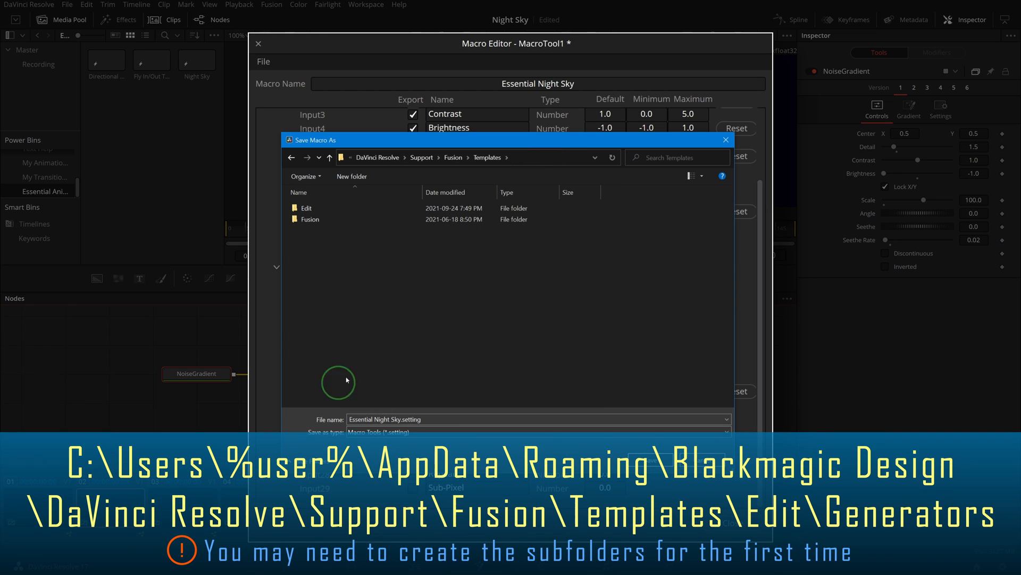
double_click(300, 209)
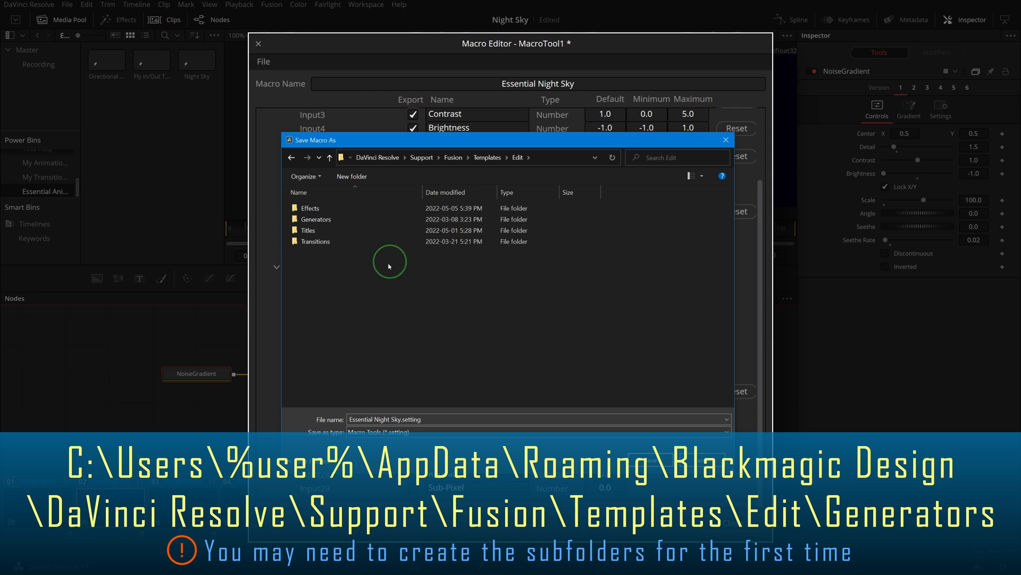
double_click(325, 218)
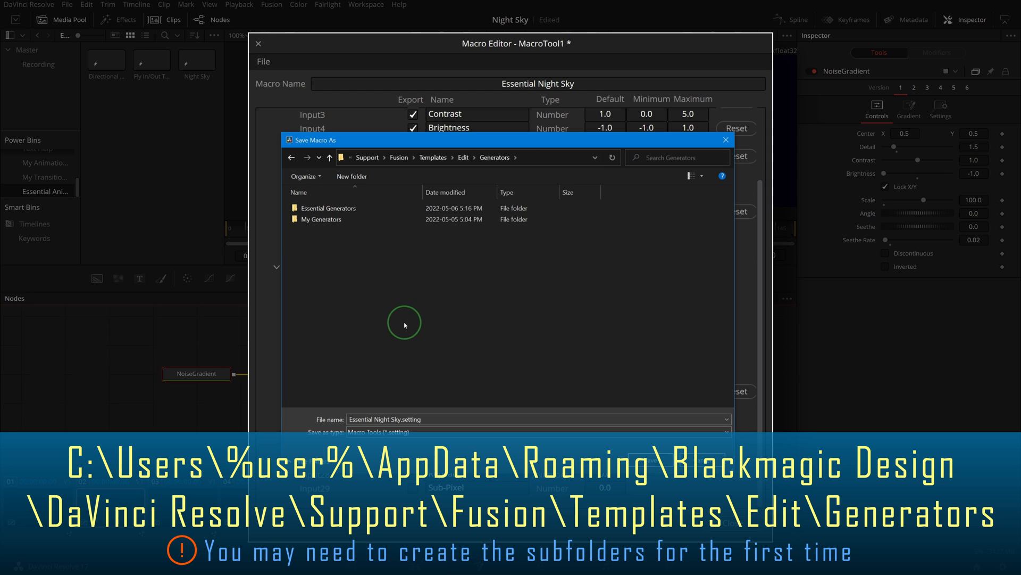
double_click(318, 208)
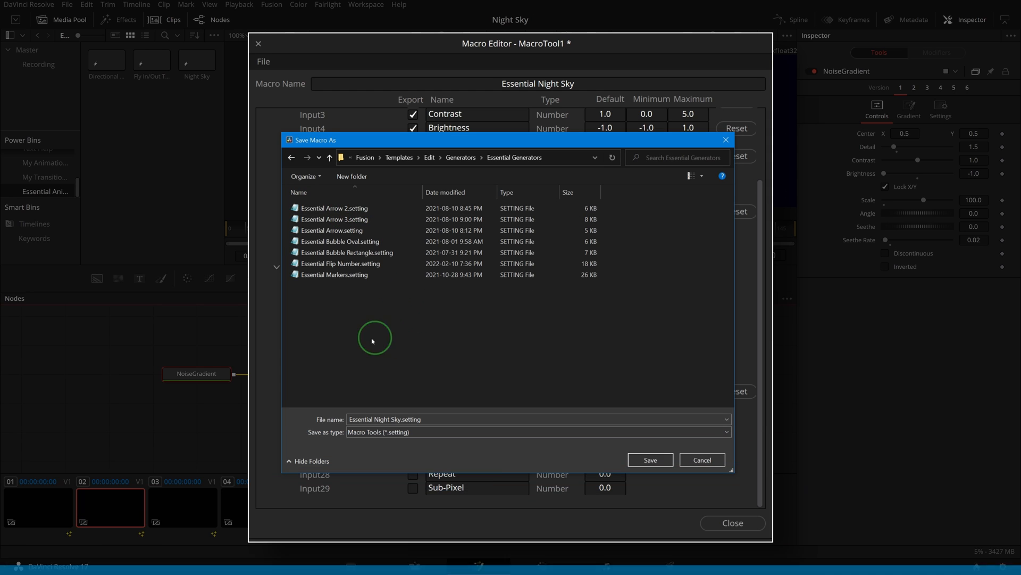
left_click(651, 459)
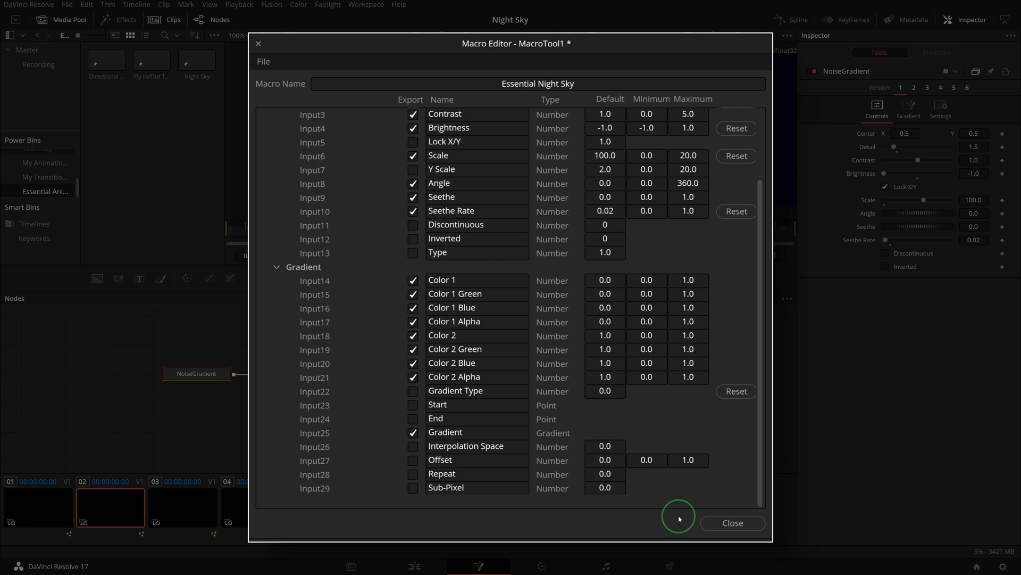
left_click(732, 524)
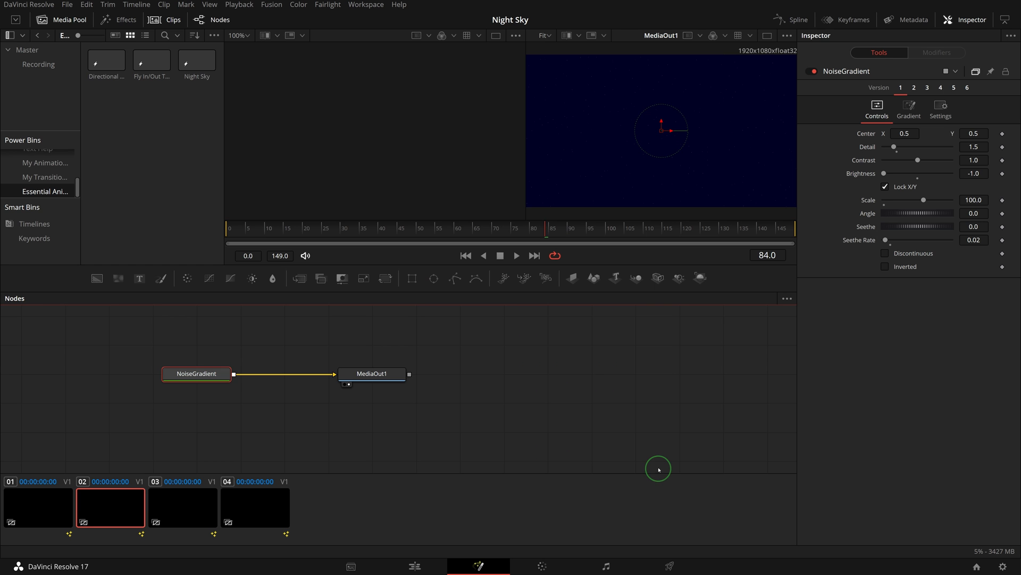
left_click(415, 565)
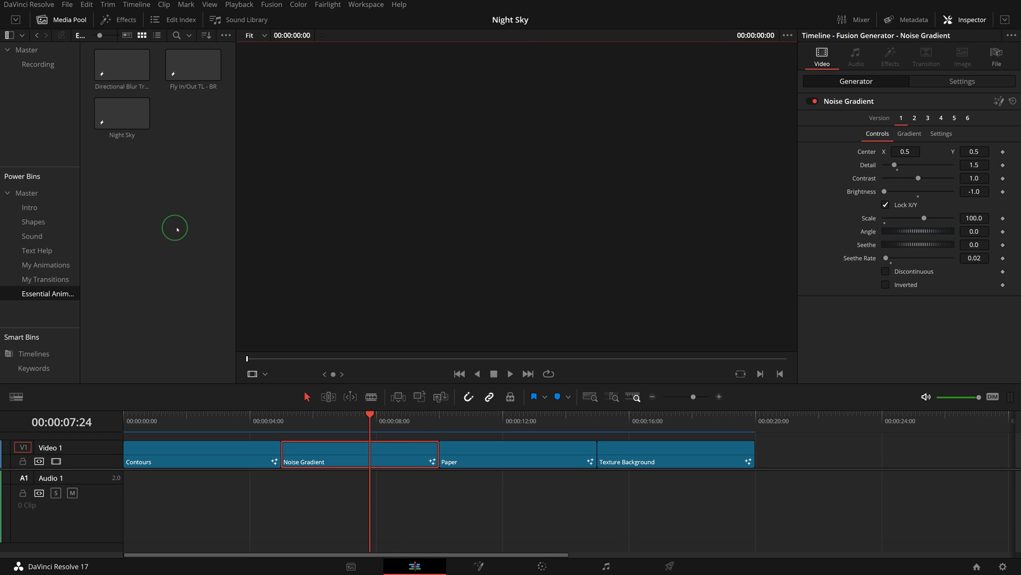
Step: Add the Essential Night Sky generator to the end of Video 1 and place the playhead over it
left_click(116, 21)
left_click(15, 108)
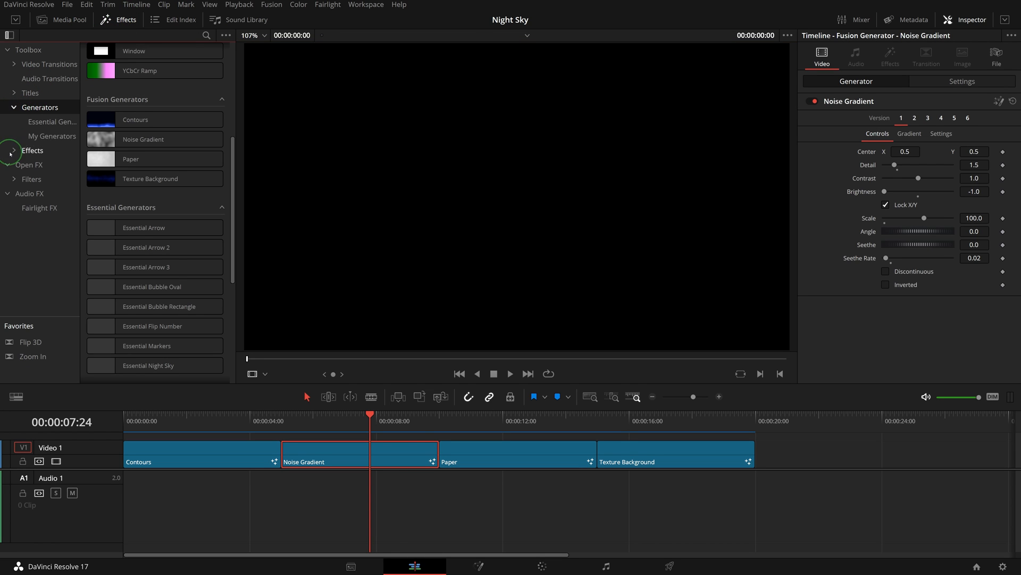
left_click(47, 122)
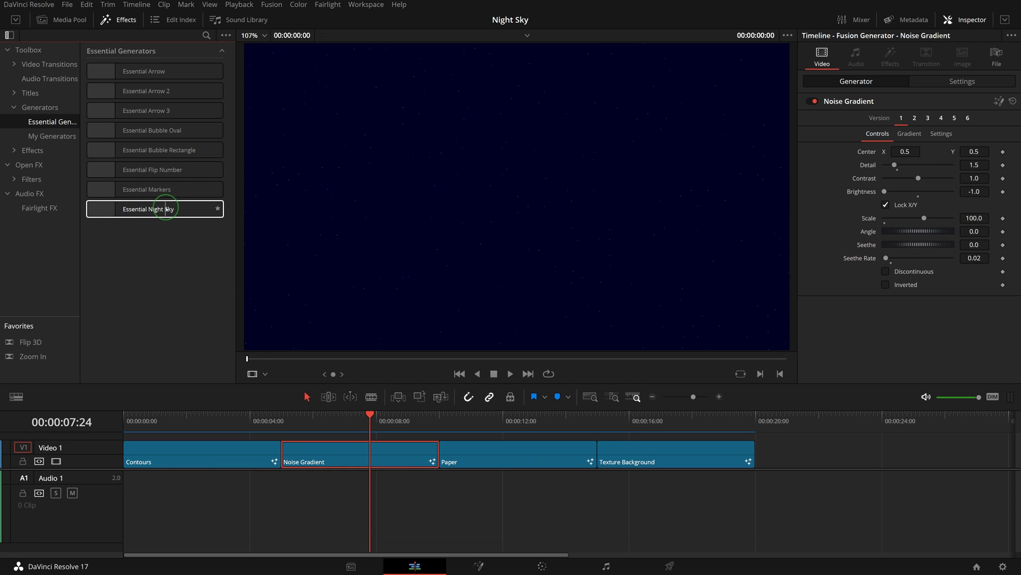
left_click_drag(101, 210, 831, 457)
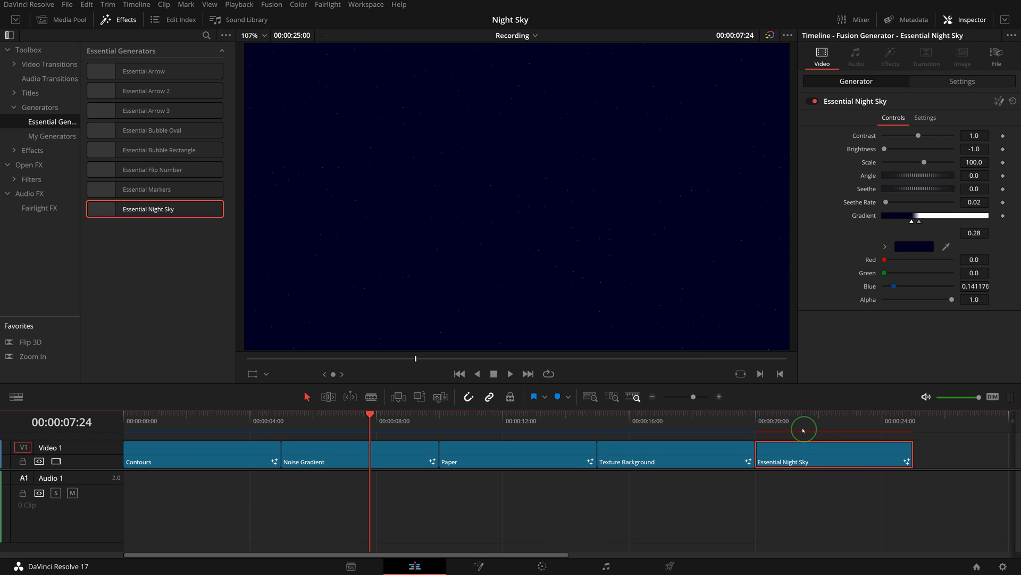
left_click(794, 429)
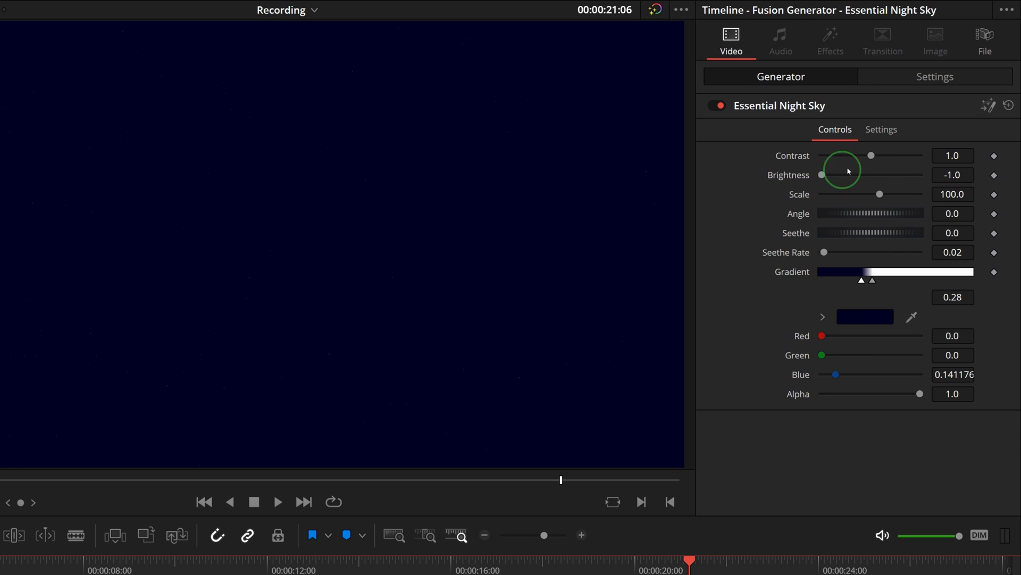
Step: Set the Essential Night Sky clip's Contrast to 1.06, Brightness to -0.98, Angle to 60 and Seethe Rate to 0.134, and play it back
mouse_move(871, 155)
left_mouse_down()
mouse_move(881, 156)
mouse_move(872, 158)
left_mouse_up()
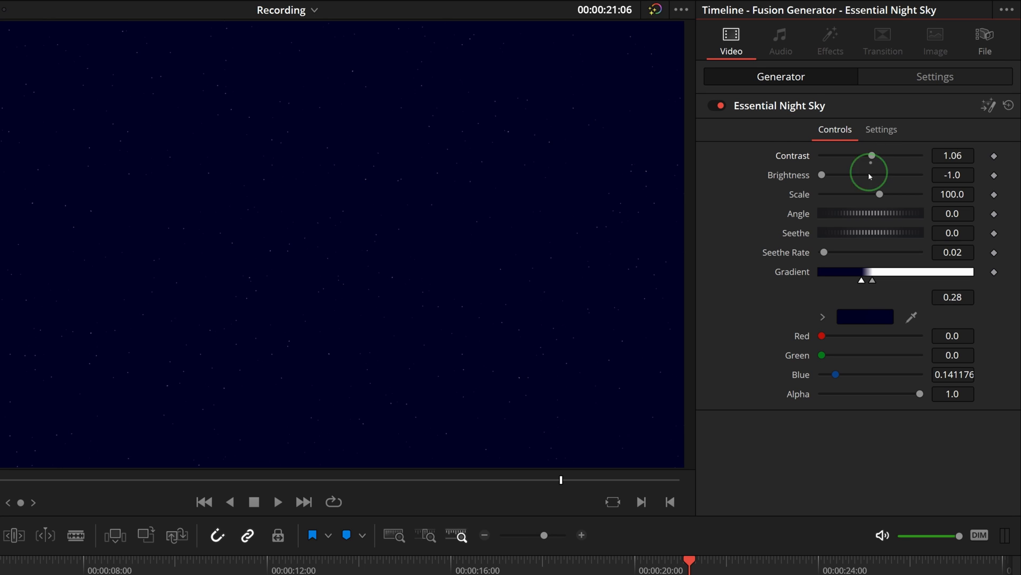
mouse_move(822, 176)
left_mouse_down()
mouse_move(834, 181)
mouse_move(825, 181)
left_mouse_up()
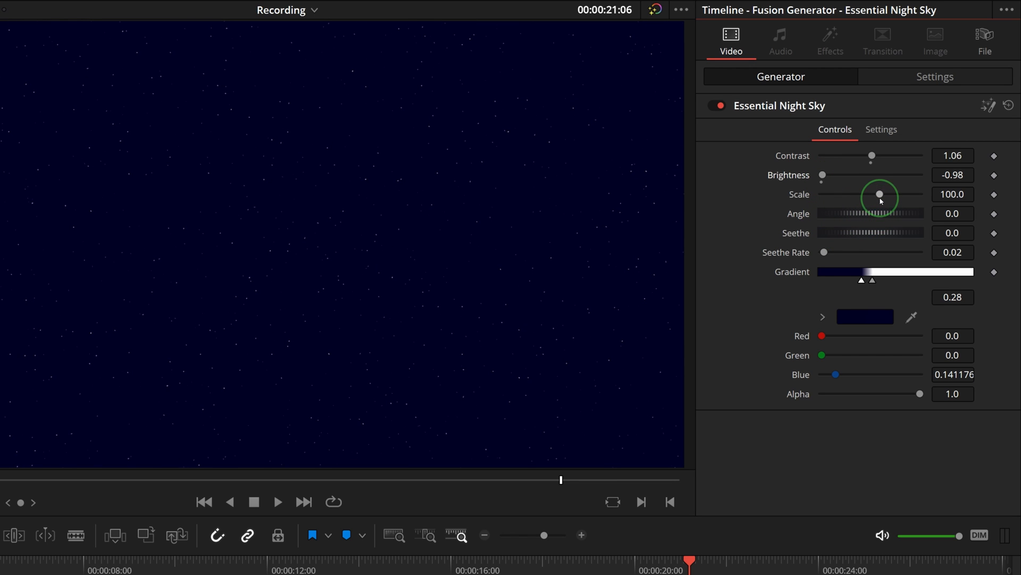
left_click_drag(881, 195, 862, 235)
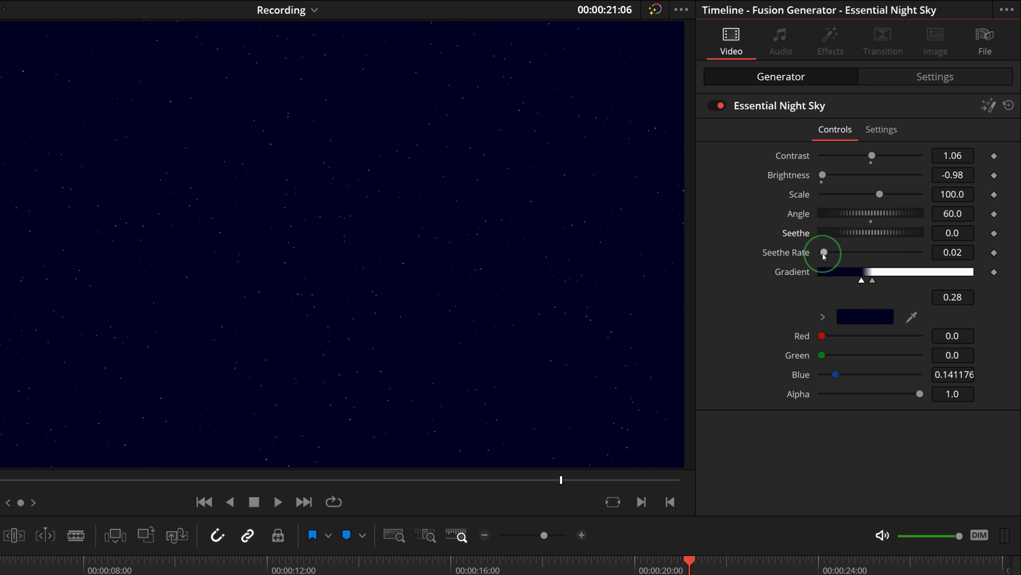
left_click_drag(824, 252, 835, 253)
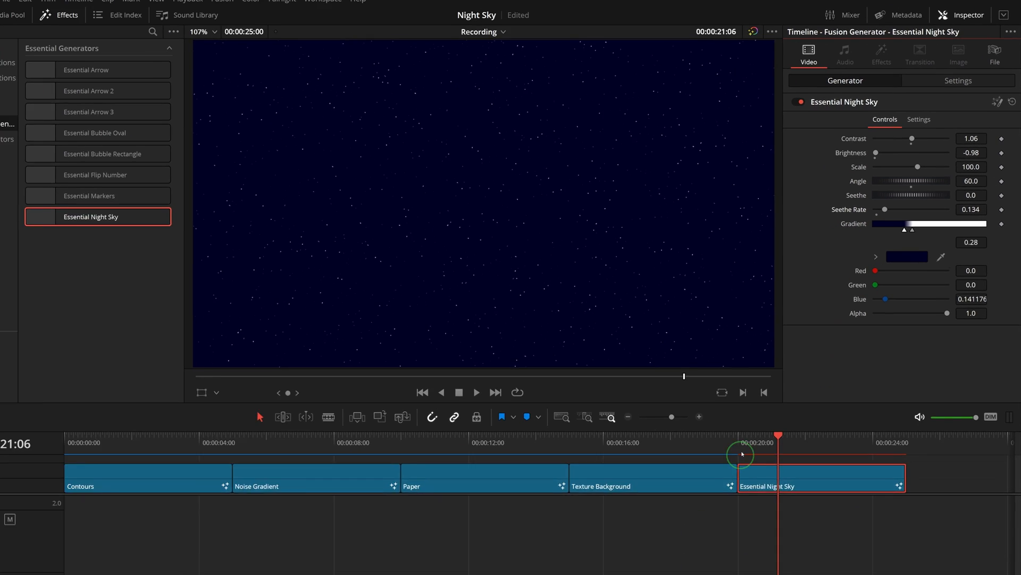
left_click(743, 454)
key("space")
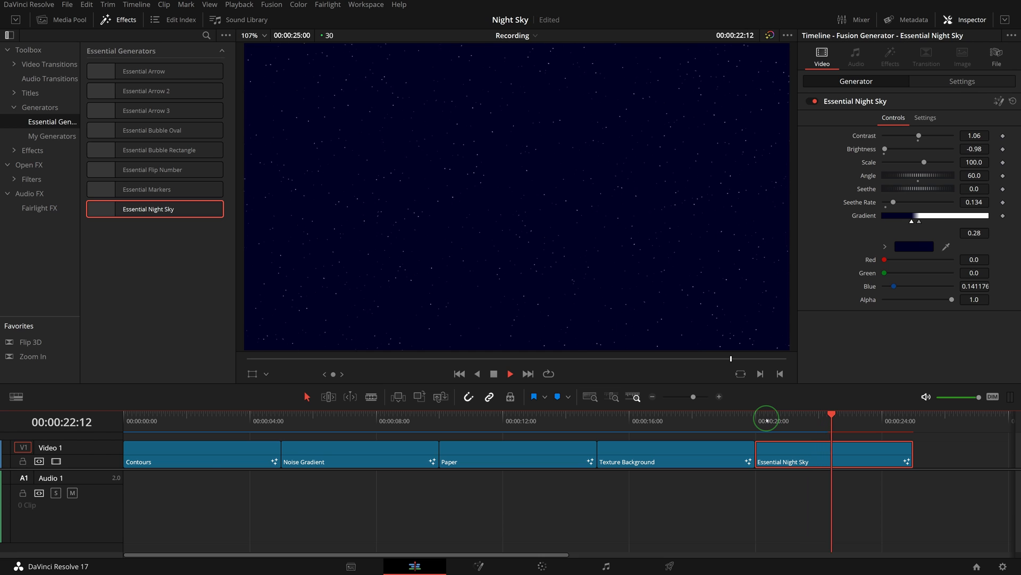
left_click(772, 416)
left_click(912, 240)
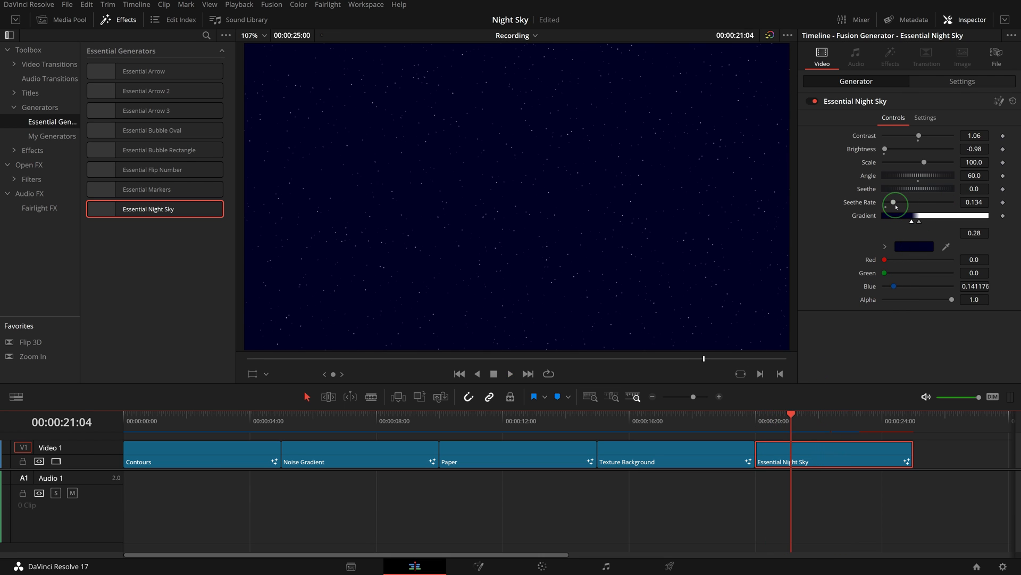
Step: Set Seethe Rate to 0.02 and change the gradient's dark blue colour to saturation 0.819 and value 0.142
left_click_drag(896, 206, 886, 203)
left_click(886, 247)
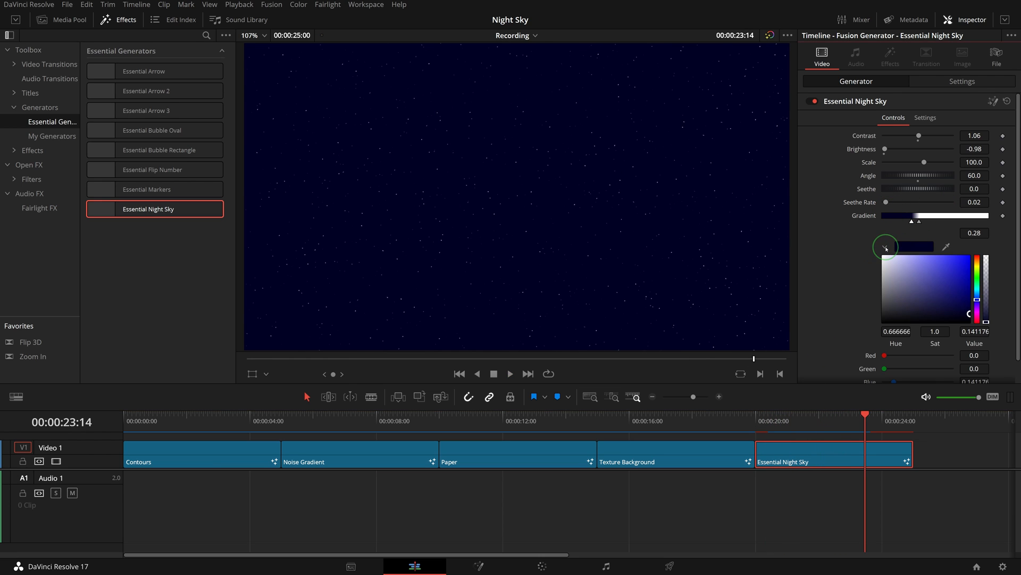
mouse_move(968, 313)
left_mouse_down()
mouse_move(944, 304)
mouse_move(929, 314)
mouse_move(958, 314)
left_mouse_up()
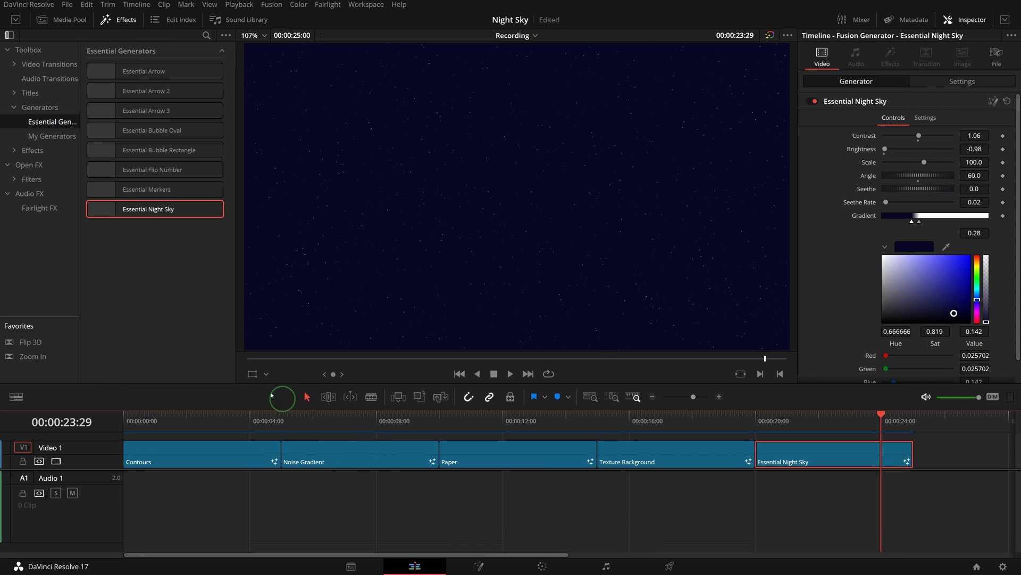
Step: Add a new Noise Gradient generator after the Essential Night Sky clip and select it with the playhead over it
left_click(40, 107)
scroll(112, 105, "down", 5)
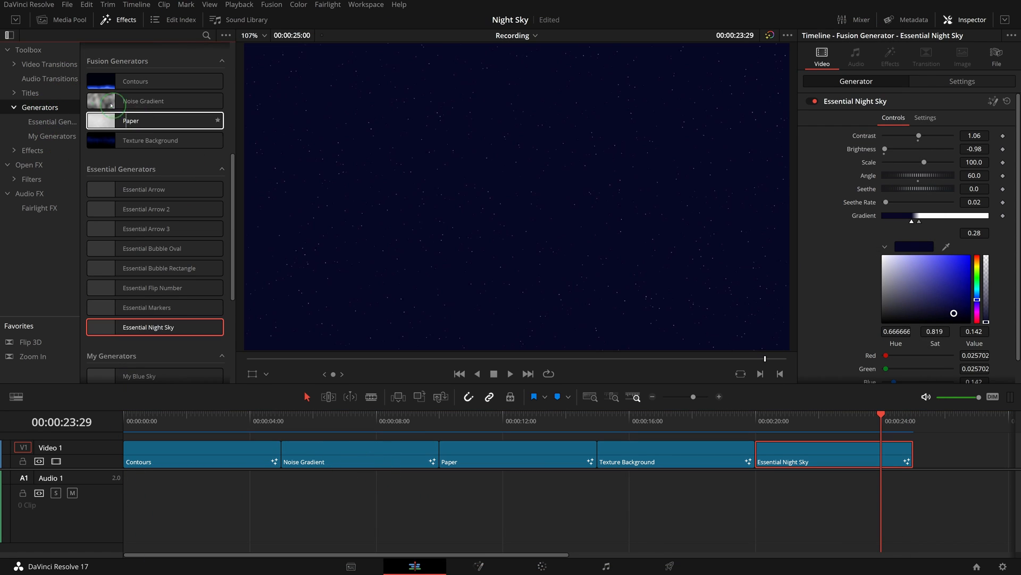
left_click_drag(112, 105, 947, 493)
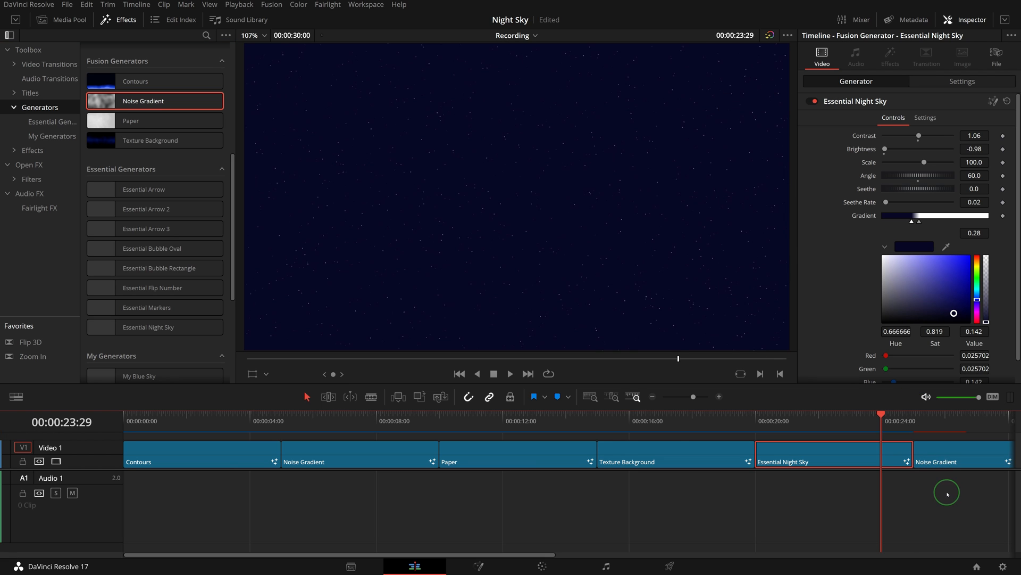
scroll(947, 494, "right", 6)
left_click(604, 450)
left_click(597, 423)
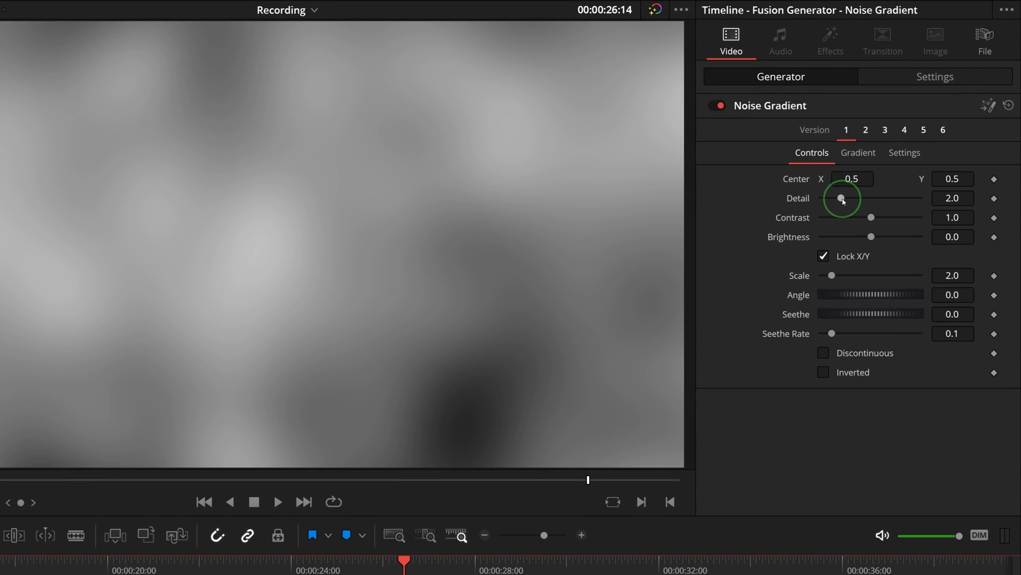
Step: Set the new Noise Gradient clip's Detail to 10 and Brightness to -1.0
left_click_drag(897, 165, 948, 169)
left_click_drag(914, 203, 519, 175)
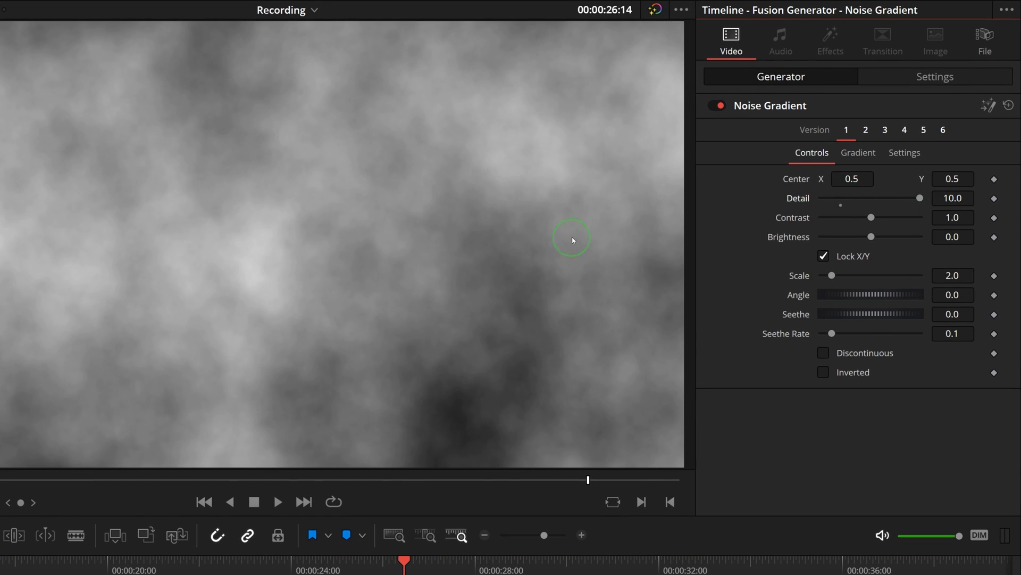
left_click_drag(873, 236, 813, 245)
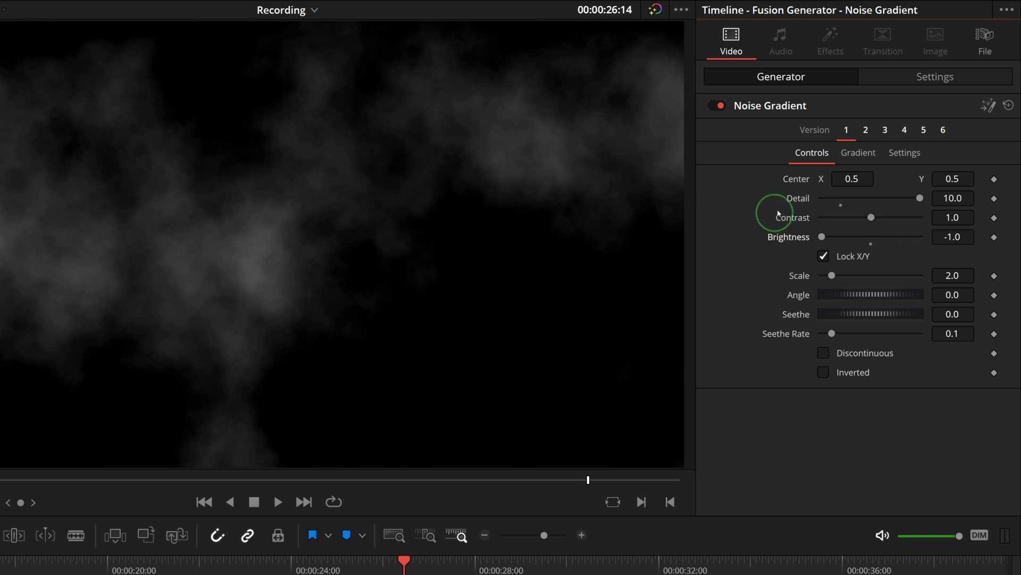
Step: Change the black stop of the Noise Gradient's gradient to the blue #5555ff
left_click(858, 154)
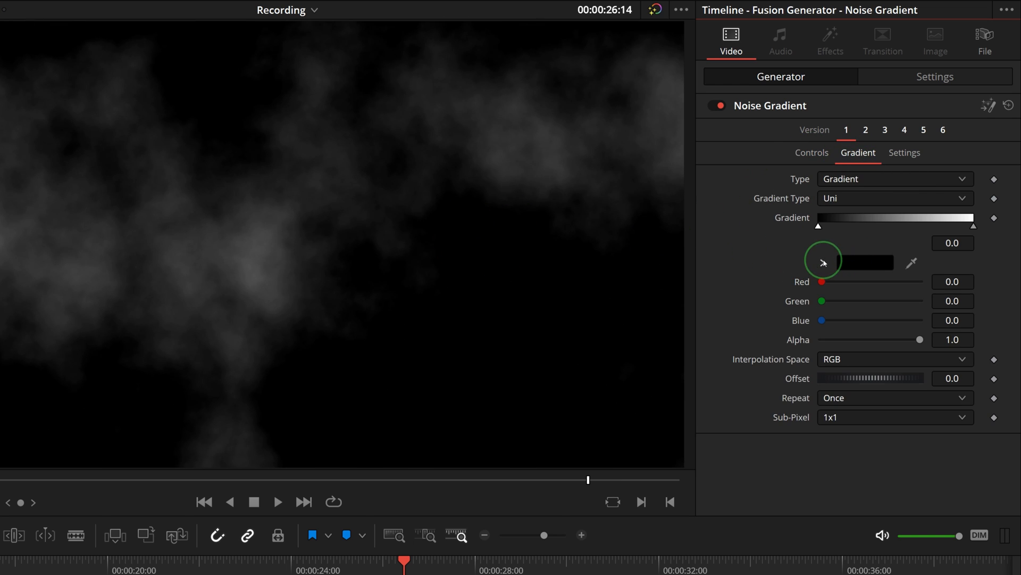
left_click(864, 263)
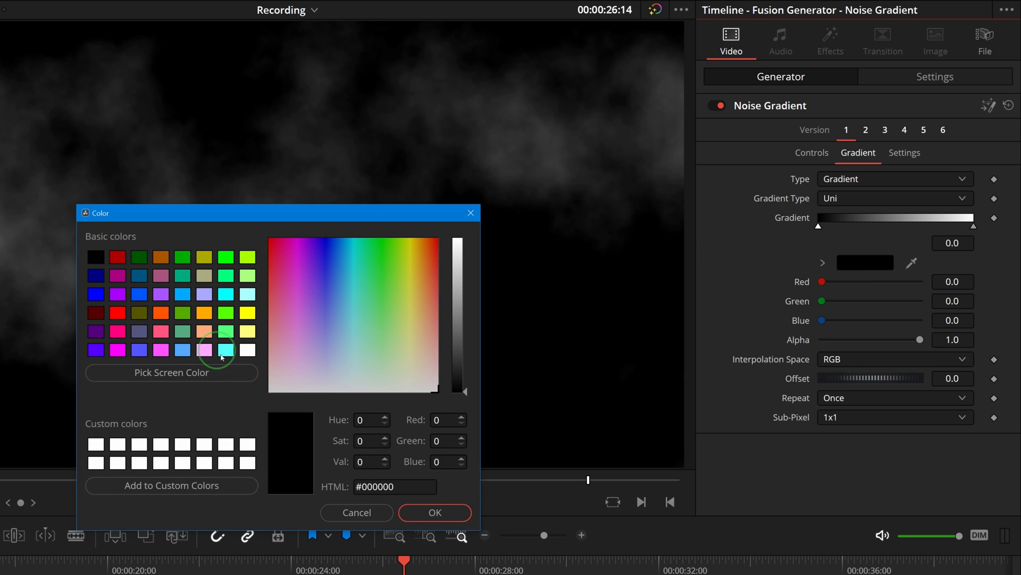
left_click(142, 352)
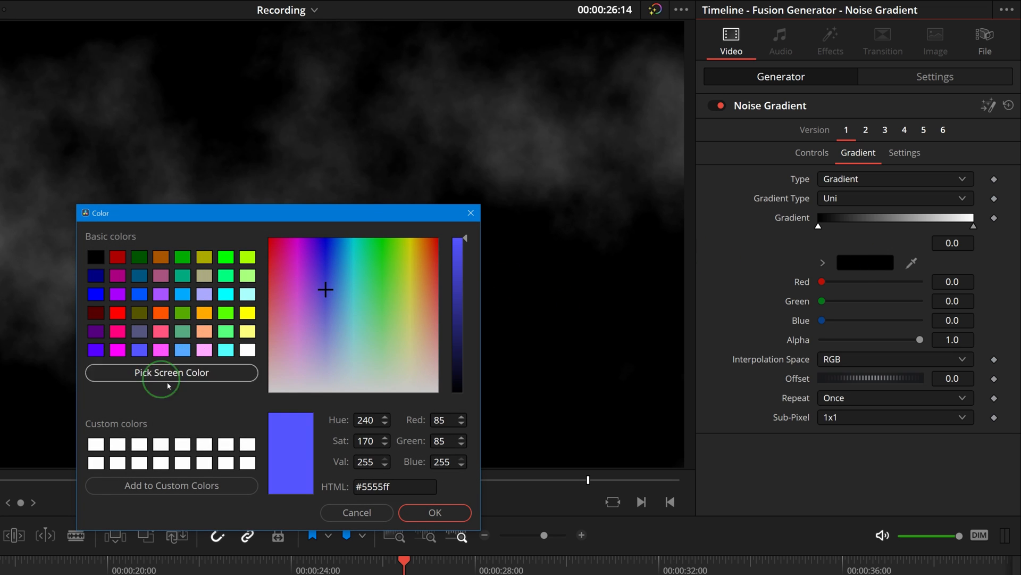
left_click(294, 497)
left_click(427, 512)
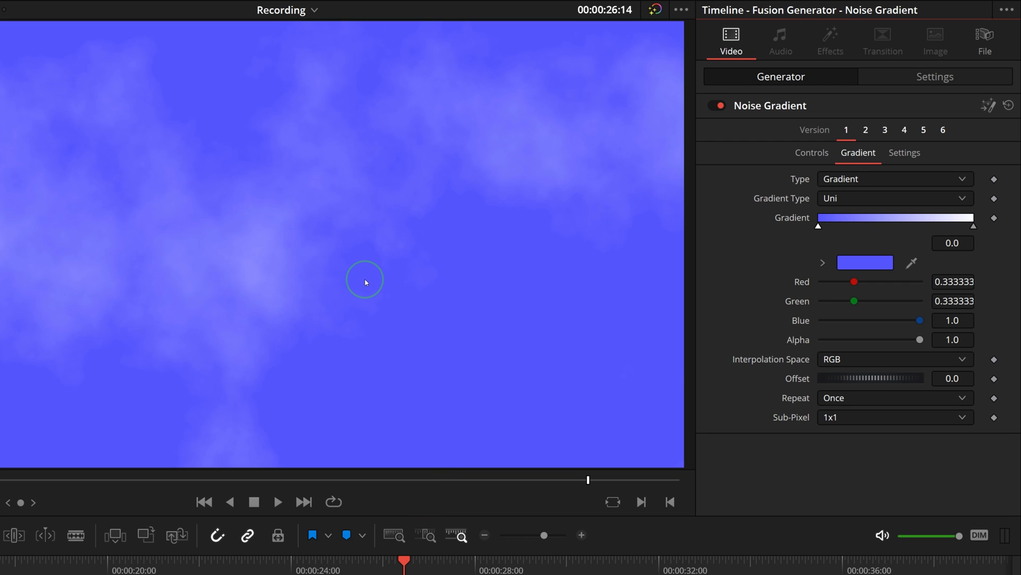
Step: Set the Noise Gradient's Seethe Rate to 0.01 and play back the cloud motion
left_click(806, 154)
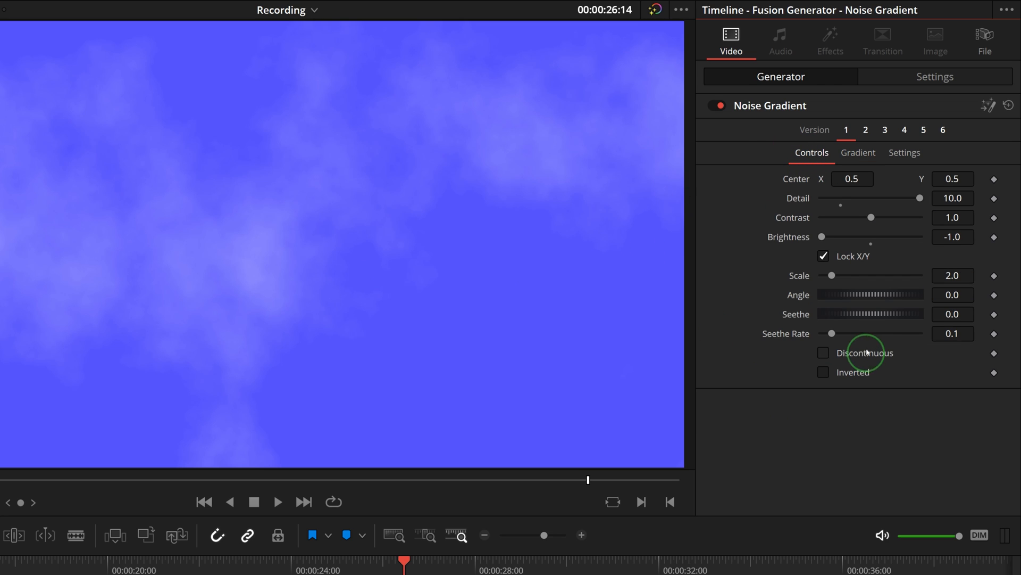
left_click(952, 333)
double_click(952, 334)
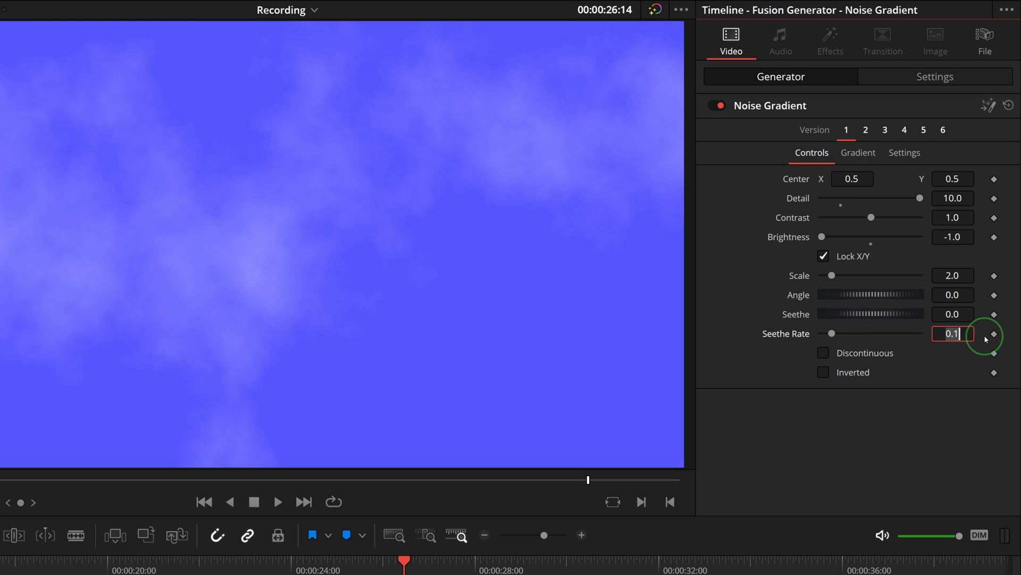
key("Tab")
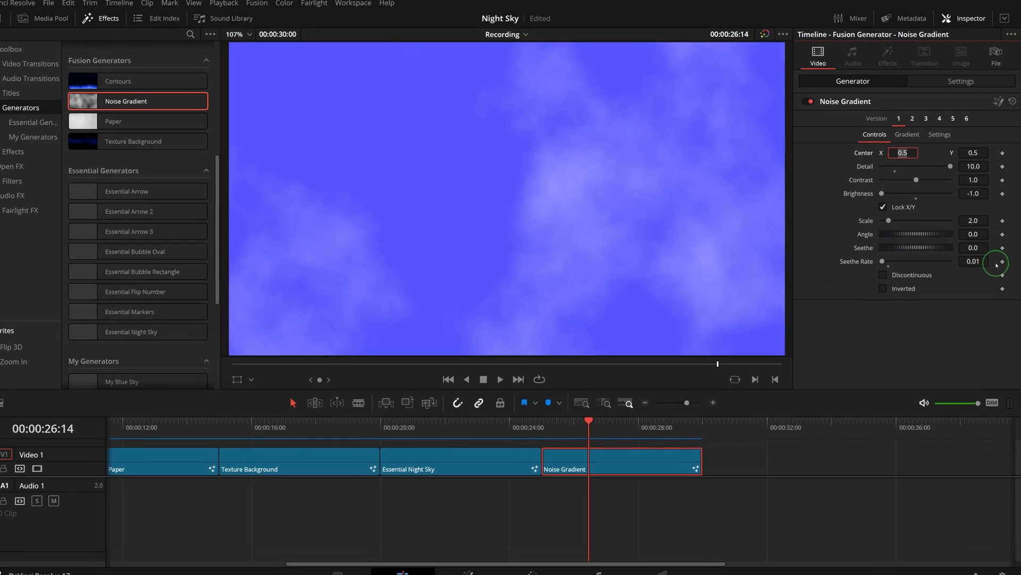
left_click(339, 564)
key("space")
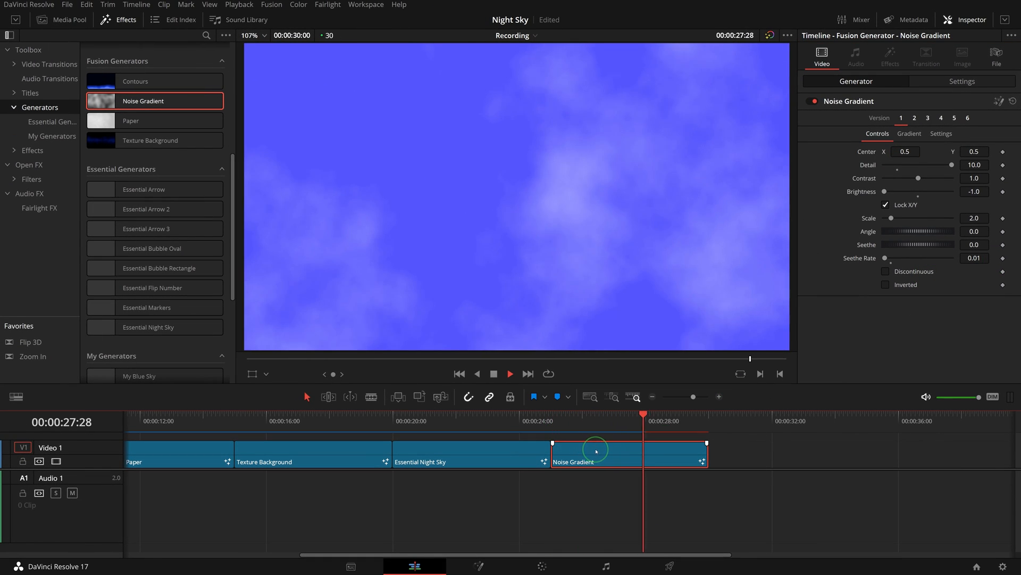
Step: Store the cloud clip in the power bin as Blue Sky and save its macro as Essential Blue Sky.setting in the Essential Generators folder
left_click(553, 415)
left_click_drag(599, 449, 175, 205)
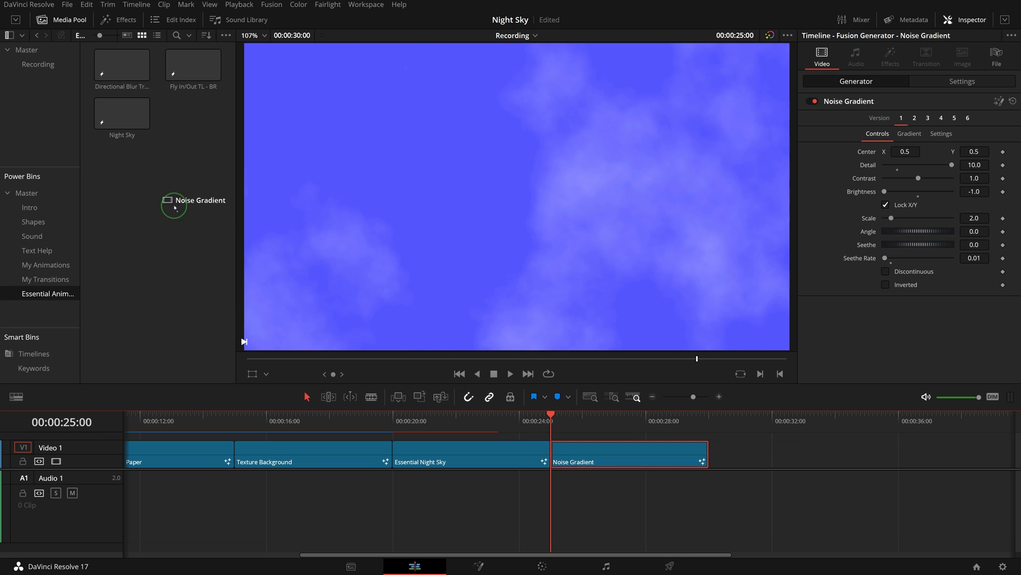
left_click(190, 136)
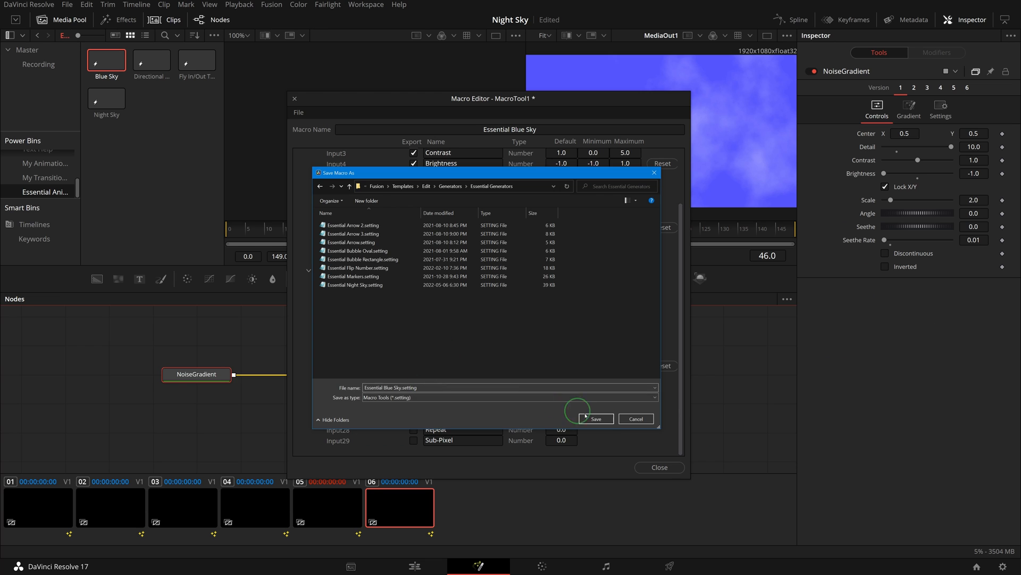
left_click(585, 415)
left_click(660, 467)
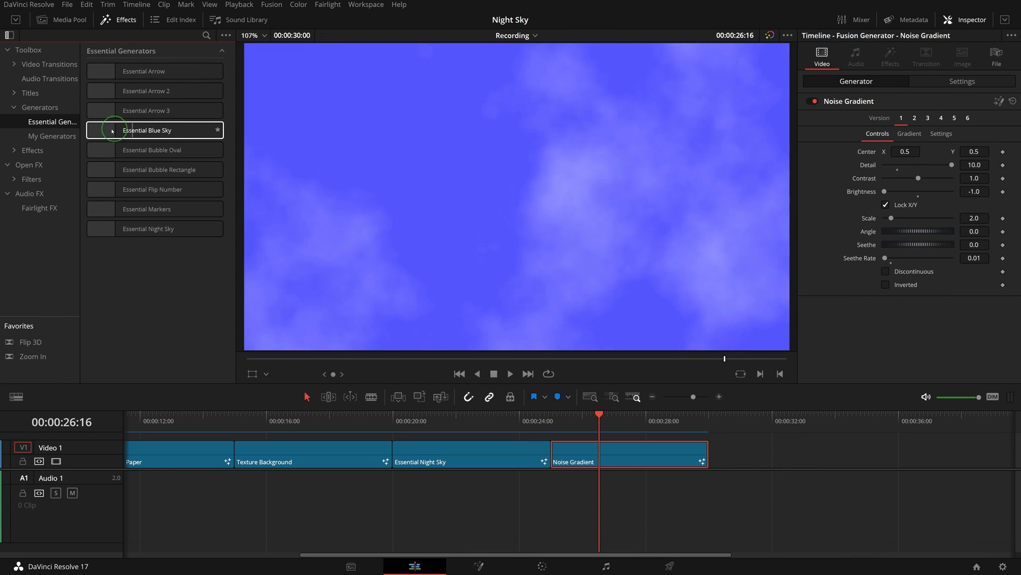
Step: Add the Essential Blue Sky generator to the end of Video 1 and select it with the playhead over it
left_click_drag(113, 131, 728, 453)
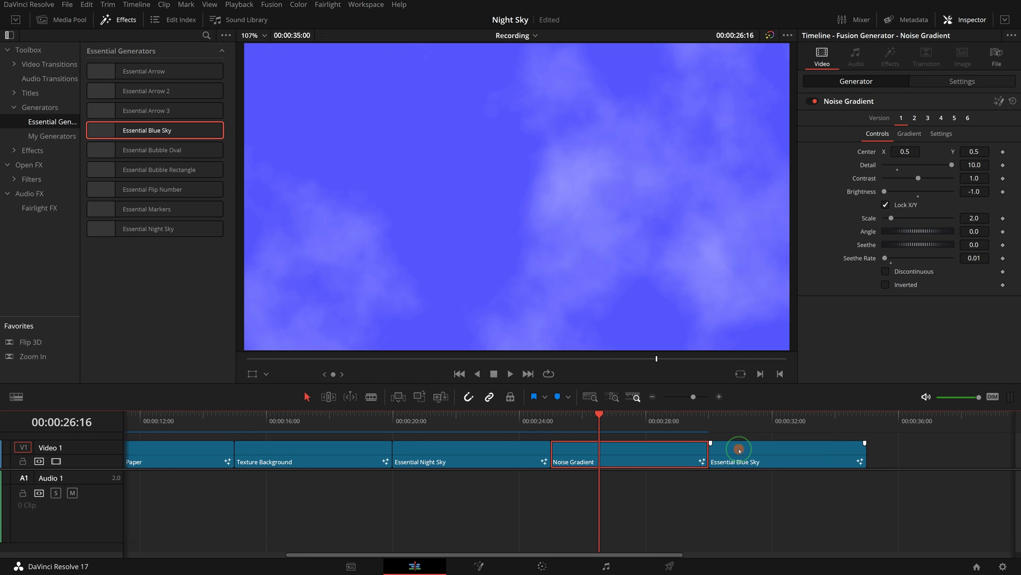
left_click(741, 418)
left_click(776, 451)
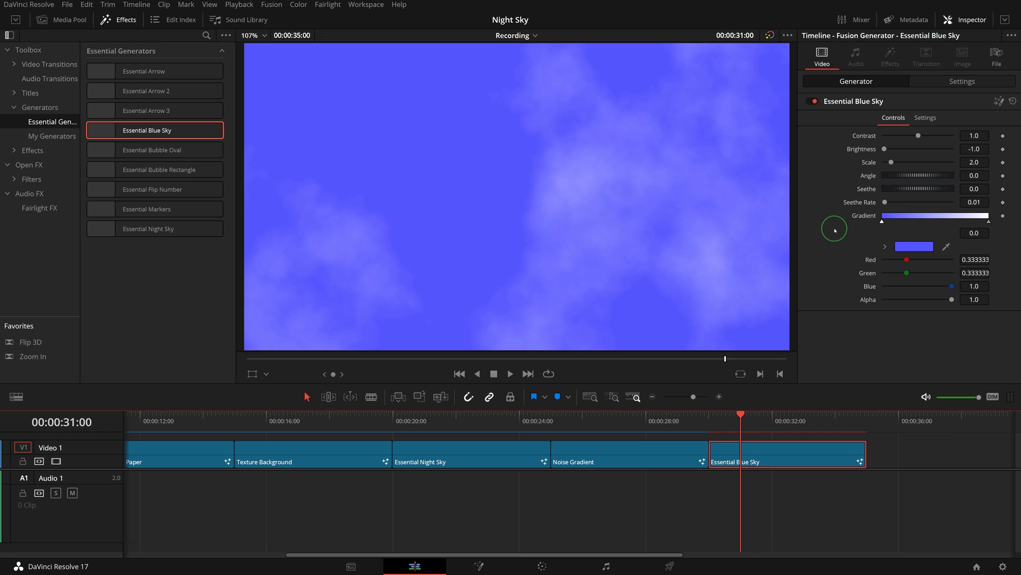
Step: Set the Essential Blue Sky clip's Contrast to 2.33, Brightness to -0.77 and Scale to 3.31, and reset Seethe to its default
left_click_drag(919, 136, 934, 137)
mouse_move(886, 150)
left_mouse_down()
mouse_move(930, 137)
mouse_move(893, 151)
left_mouse_up()
left_click_drag(892, 162, 886, 201)
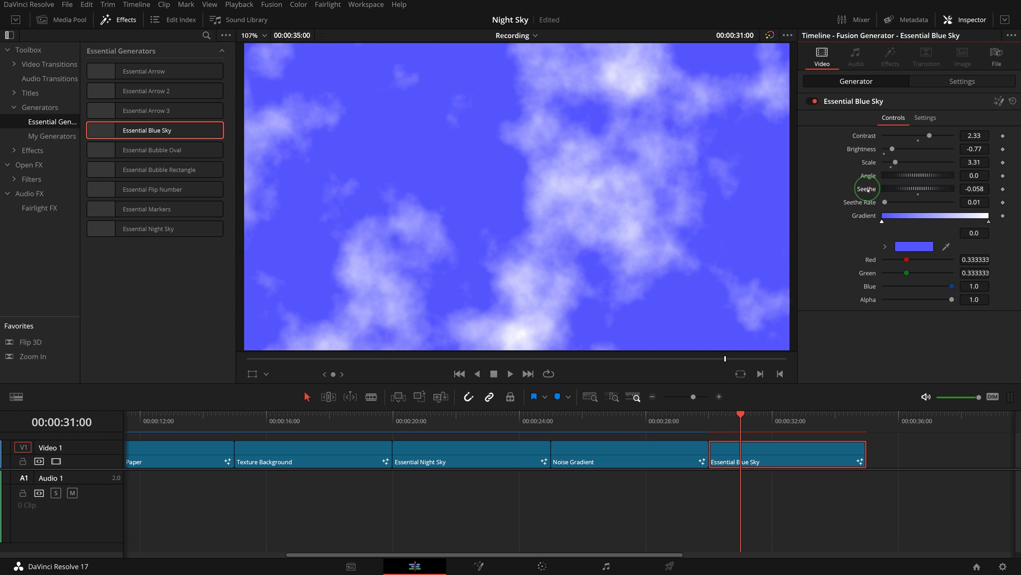
double_click(868, 189)
Step: Change the gradient's white stop to a pink with hue 0.0, saturation 0.313 and value 0.858, and move the playhead to the clip's start
left_click(989, 221)
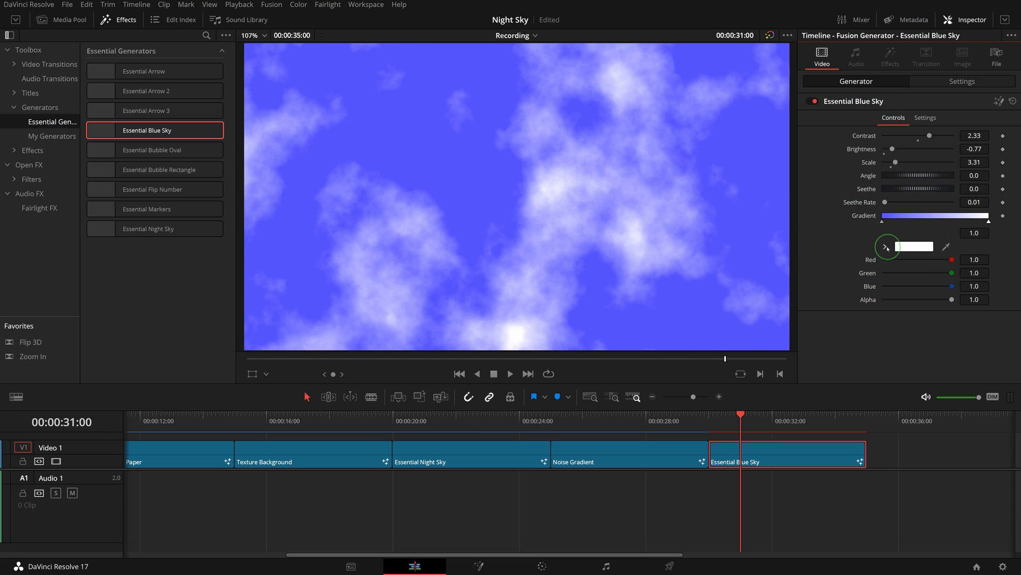
left_click(886, 247)
left_click_drag(939, 276, 910, 267)
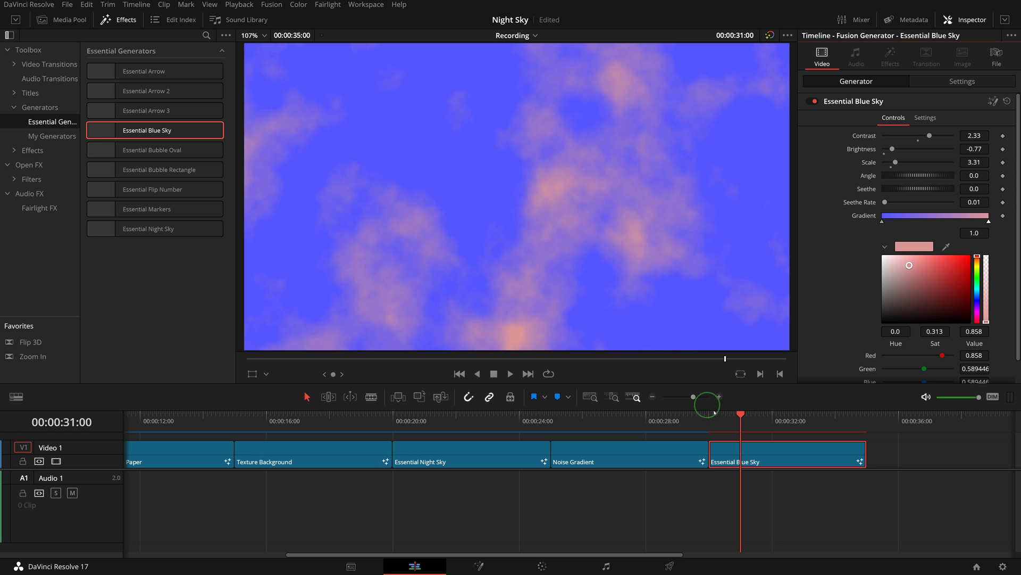
left_click_drag(739, 417, 716, 422)
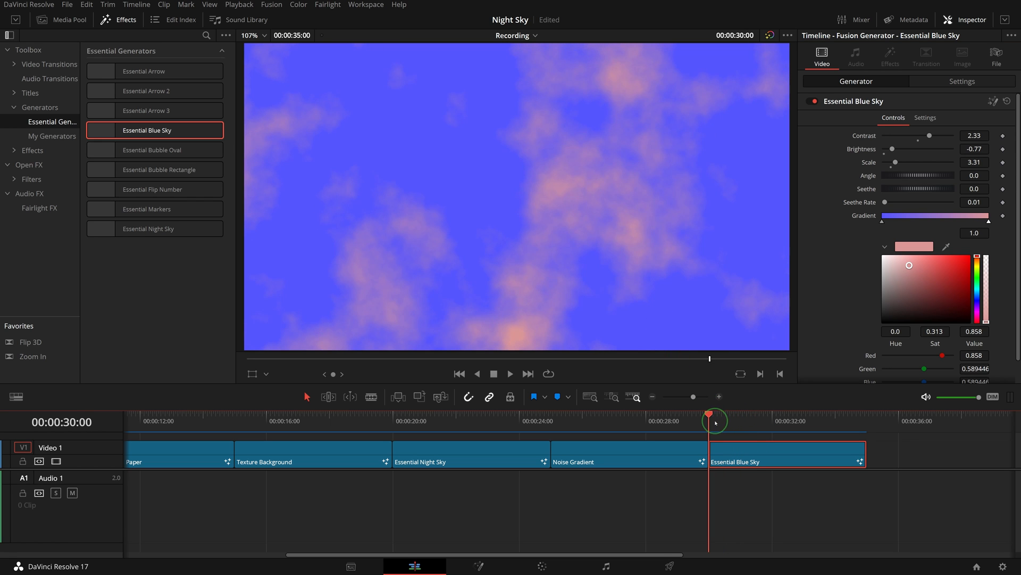